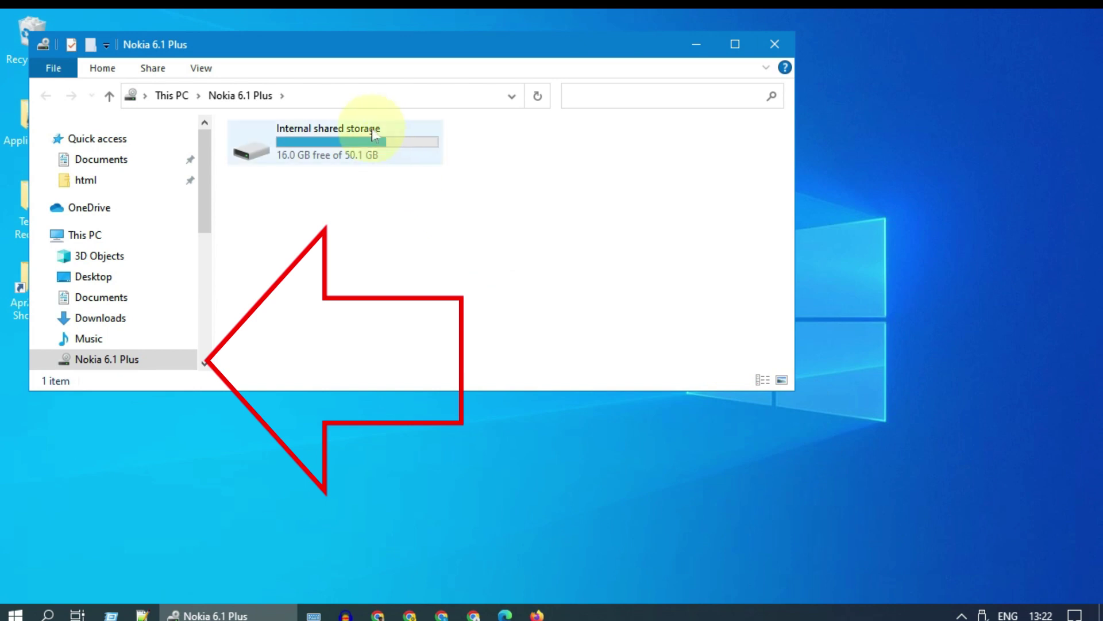
{"action": "double_click", "coordinate": [364, 160]}
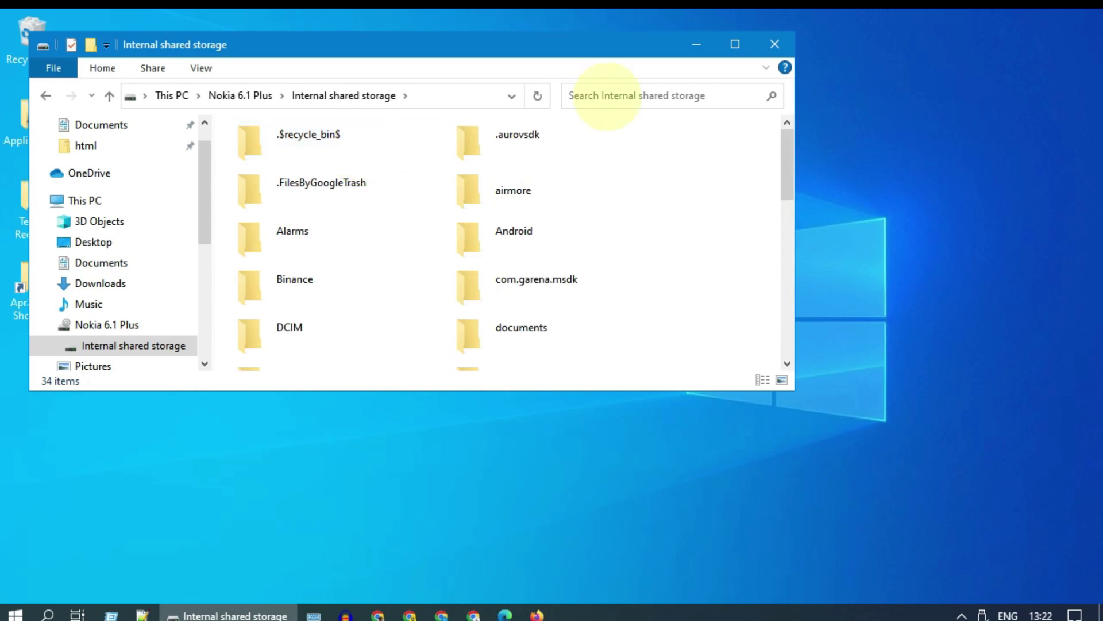
{"action": "left_click", "coordinate": [735, 44]}
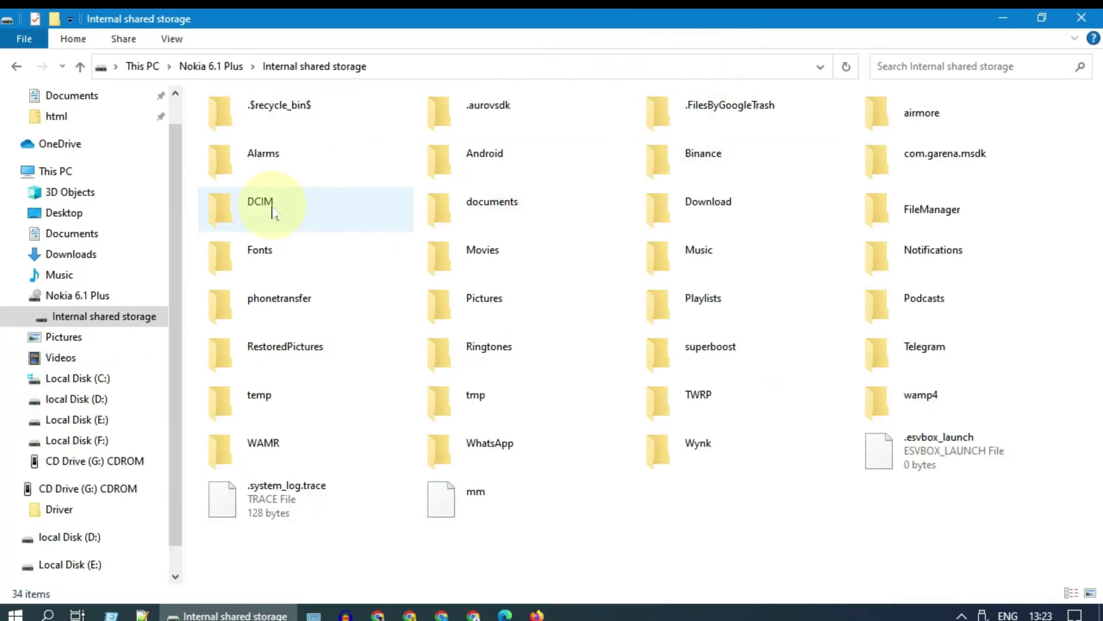
{"action": "double_click", "coordinate": [270, 212]}
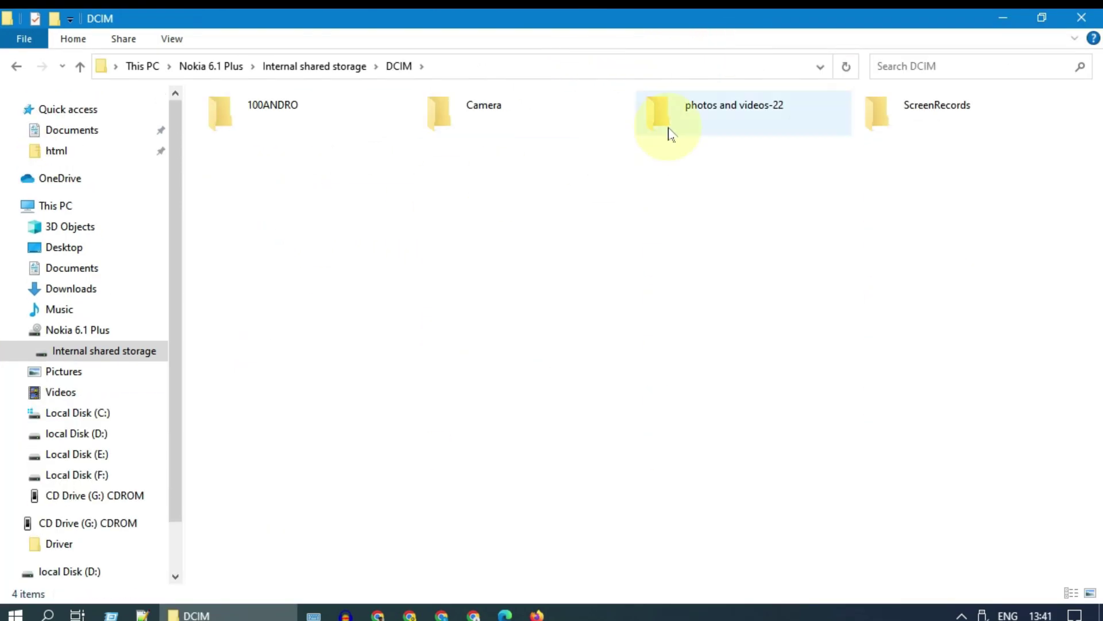
{"action": "double_click", "coordinate": [670, 134]}
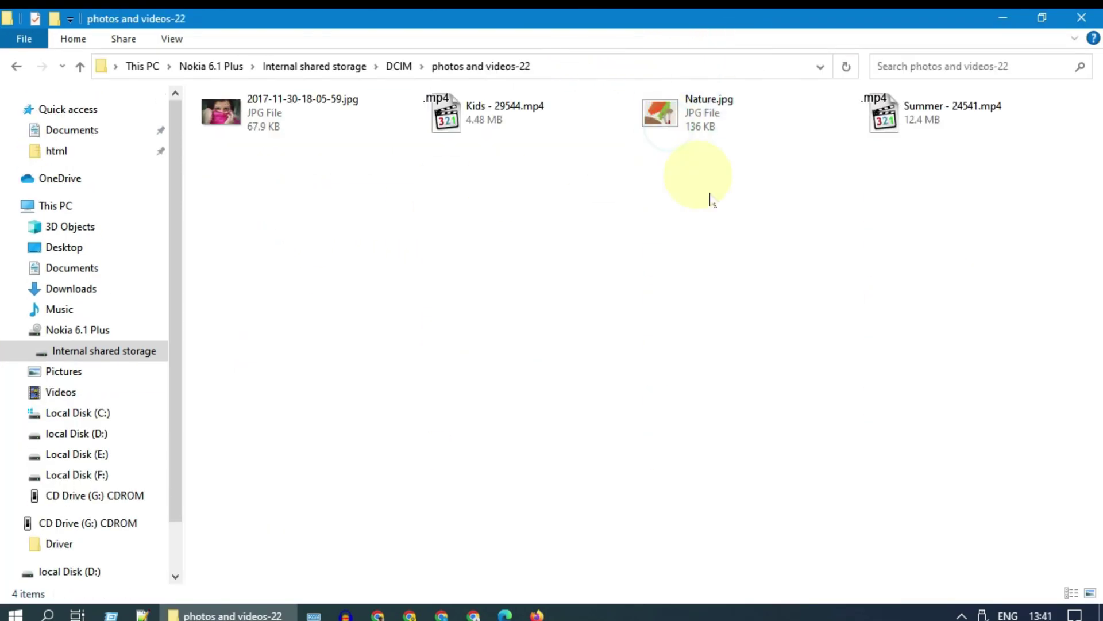
{"action": "left_click", "coordinate": [289, 118]}
{"action": "left_click", "coordinate": [467, 137], "text": "ctrl"}
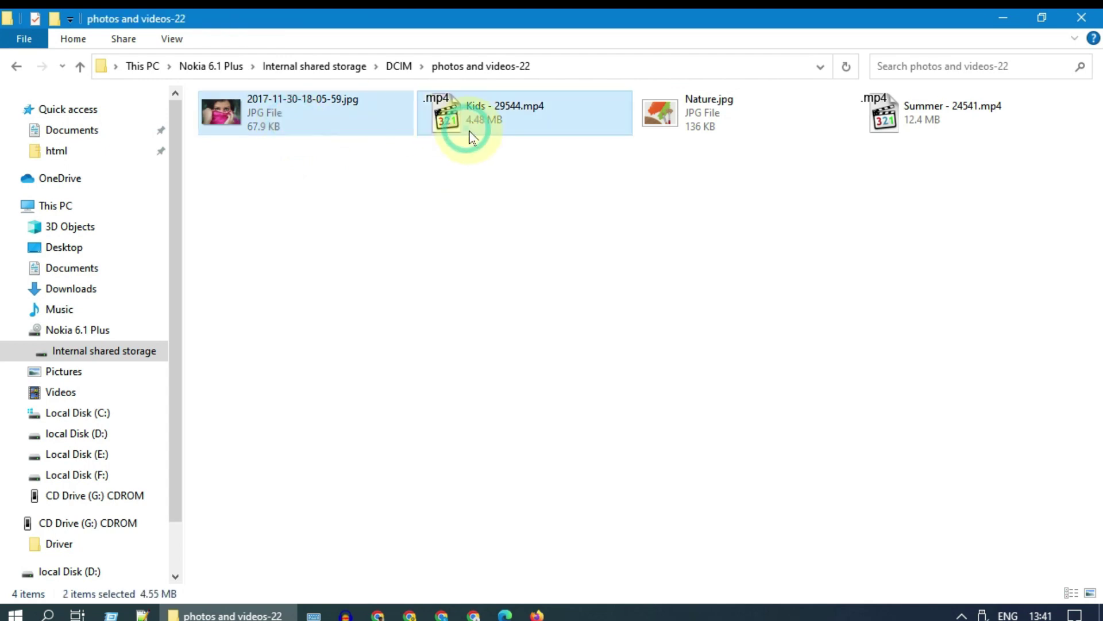
{"action": "key", "text": "ctrl+c"}
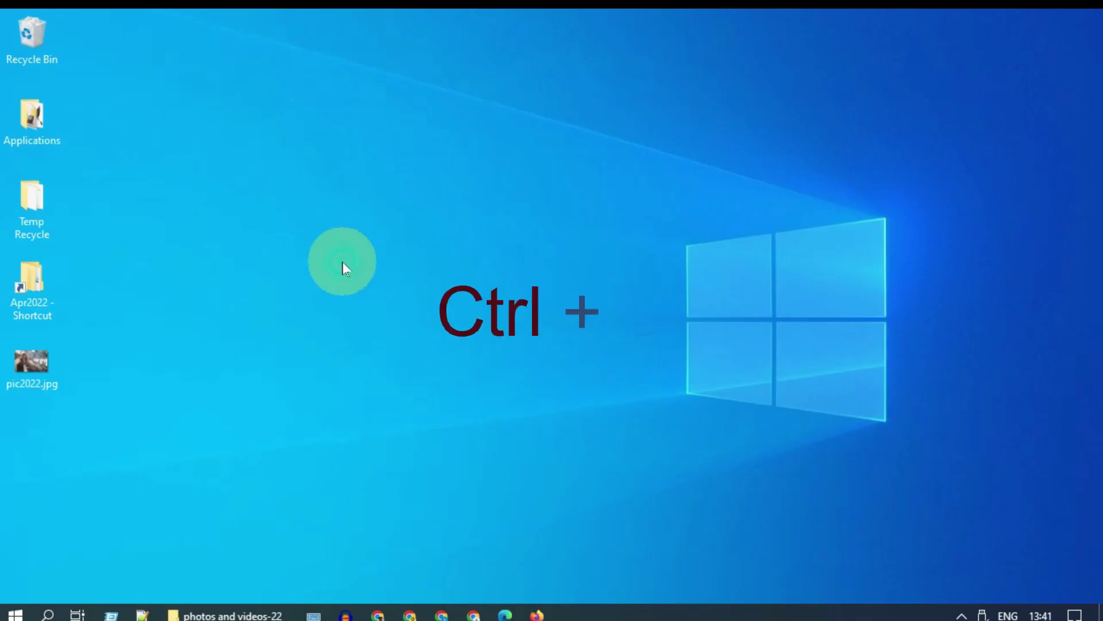
{"action": "key", "text": "ctrl+v"}
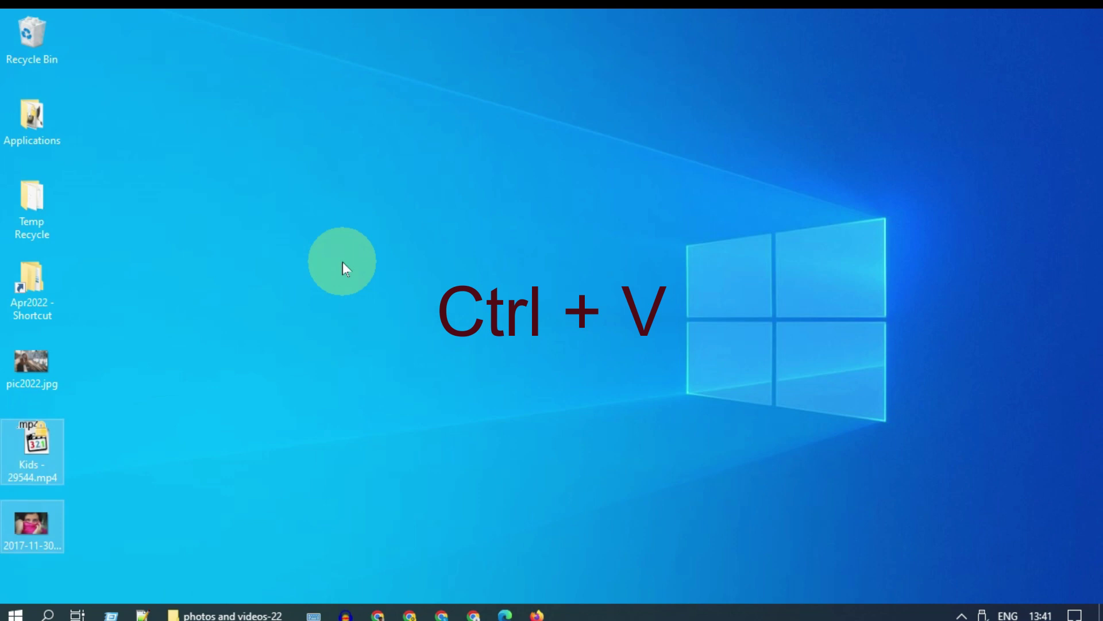
Copy the desktop's pic2022.jpg into the phone's photos and videos-22 folder.
{"action": "left_click", "coordinate": [41, 382]}
{"action": "right_click", "coordinate": [34, 364]}
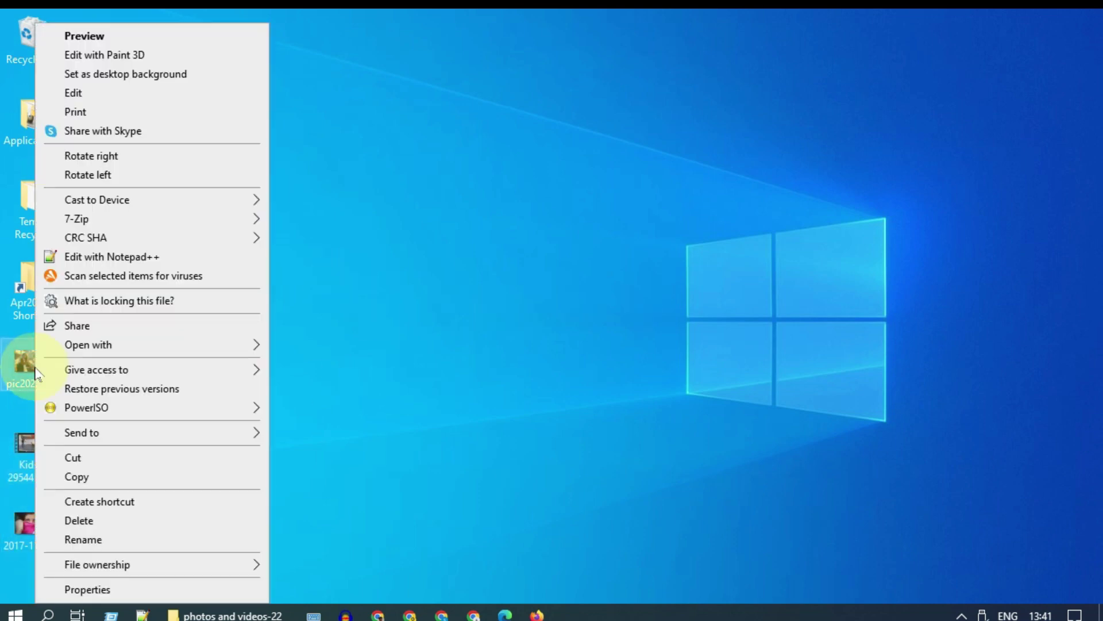
{"action": "left_click", "coordinate": [116, 486]}
{"action": "left_click", "coordinate": [233, 613]}
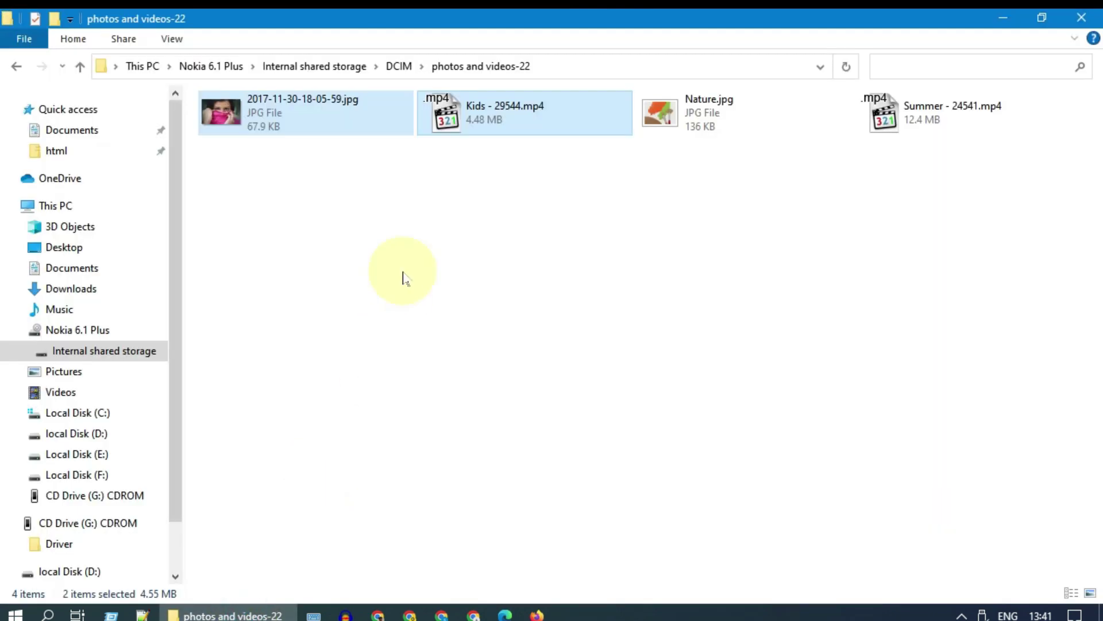
{"action": "right_click", "coordinate": [403, 275]}
{"action": "left_click", "coordinate": [470, 366]}
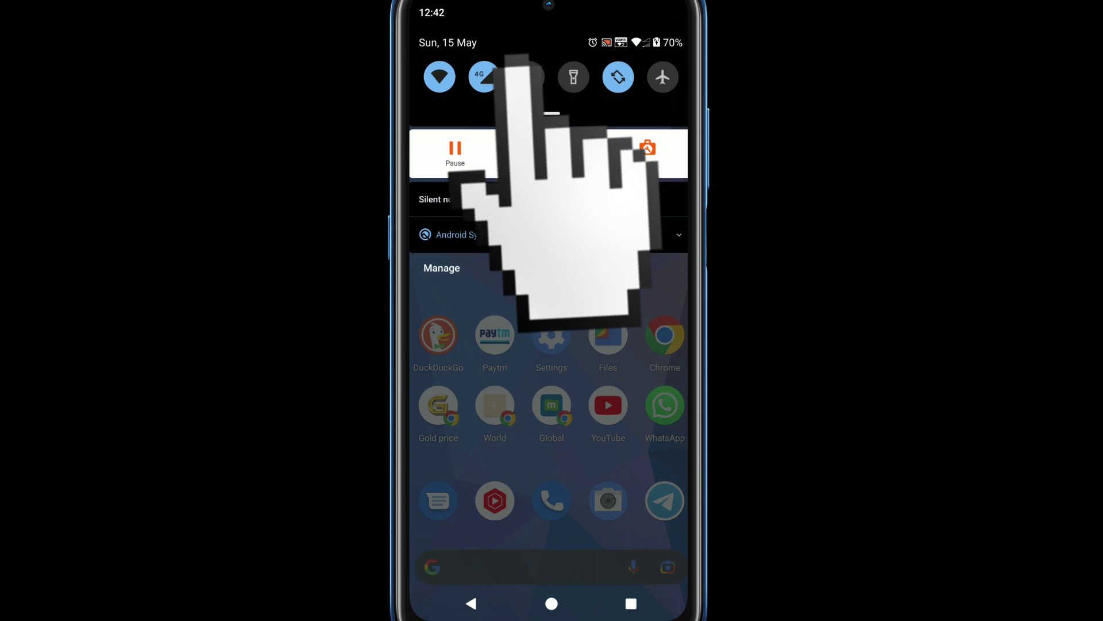
Switch the phone's USB preferences to File transfer mode.
{"action": "left_click", "coordinate": [483, 264]}
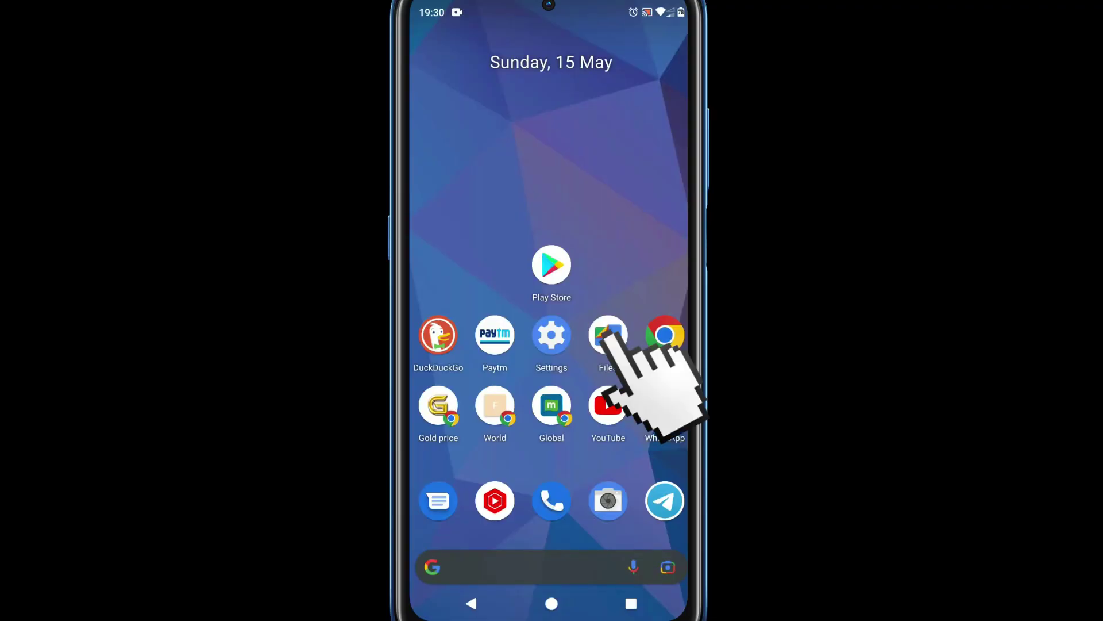
In Files, select Kids - 29544.mp4 and pic2022.jpg in Internal storage > DCIM > myfiles.
{"action": "left_click", "coordinate": [609, 335]}
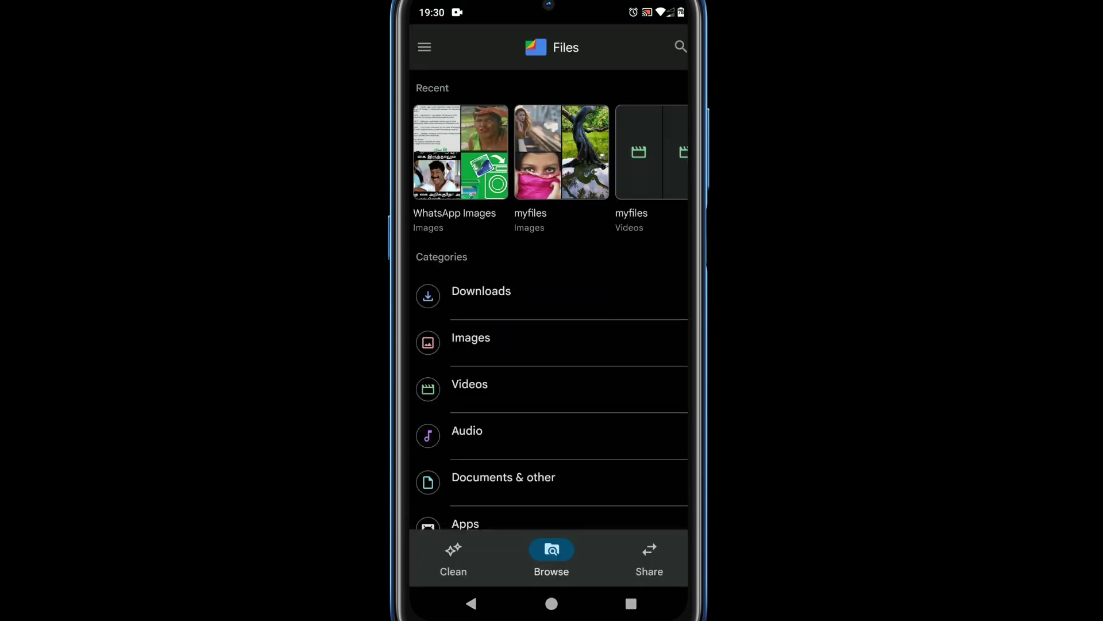
{"action": "scroll", "coordinate": [549, 344], "scroll_direction": "down", "scroll_amount": 5}
{"action": "left_click", "coordinate": [493, 483]}
{"action": "left_click", "coordinate": [468, 374]}
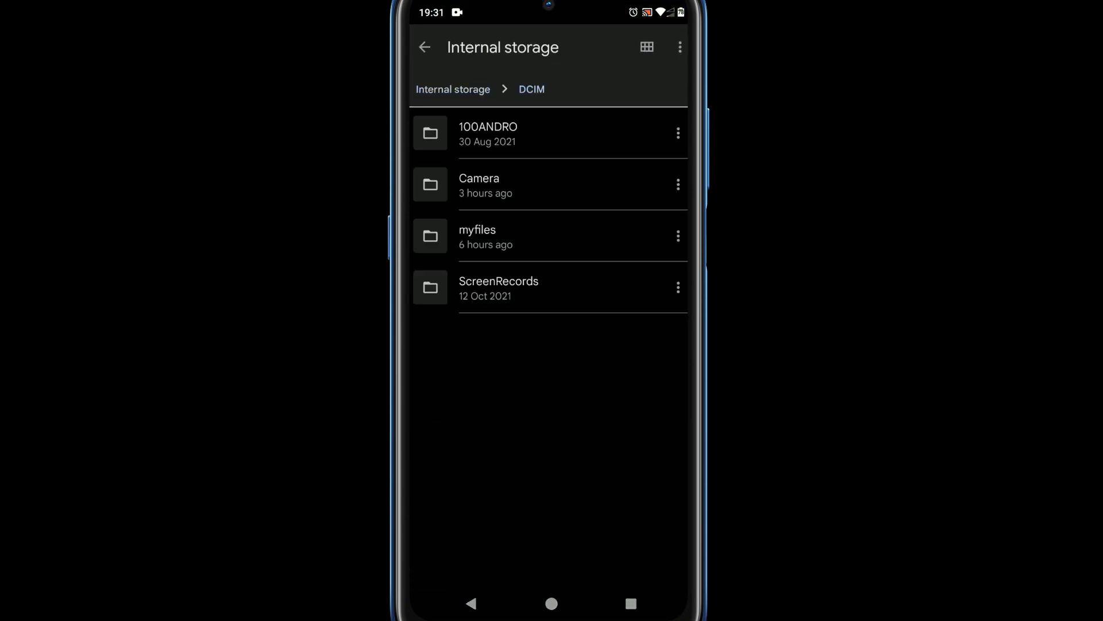
{"action": "left_click", "coordinate": [477, 236]}
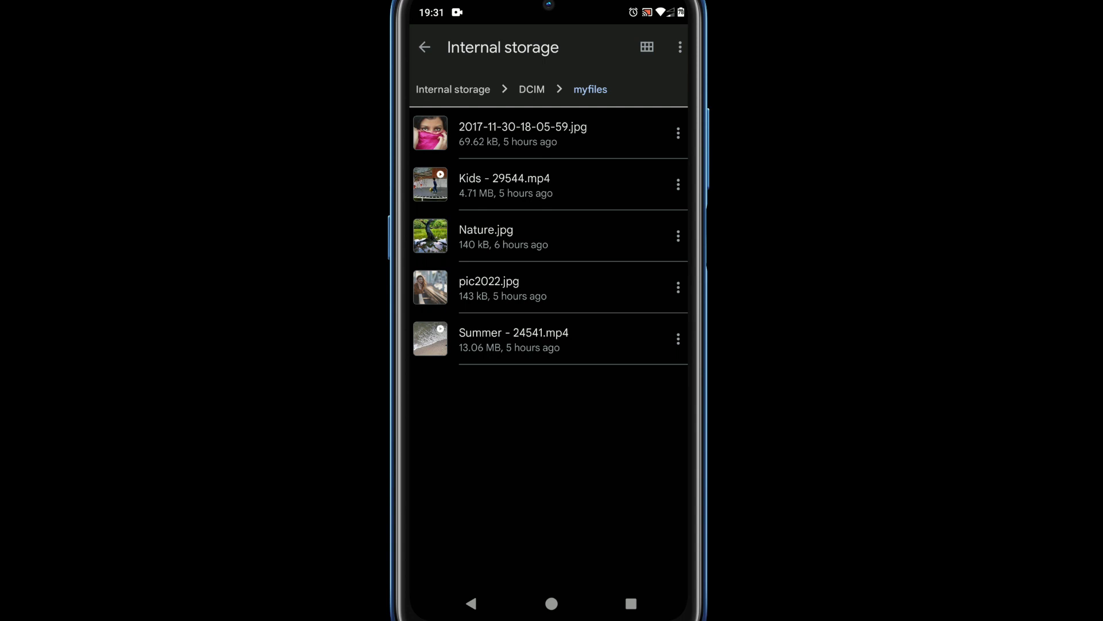
{"action": "left_click", "coordinate": [549, 185]}
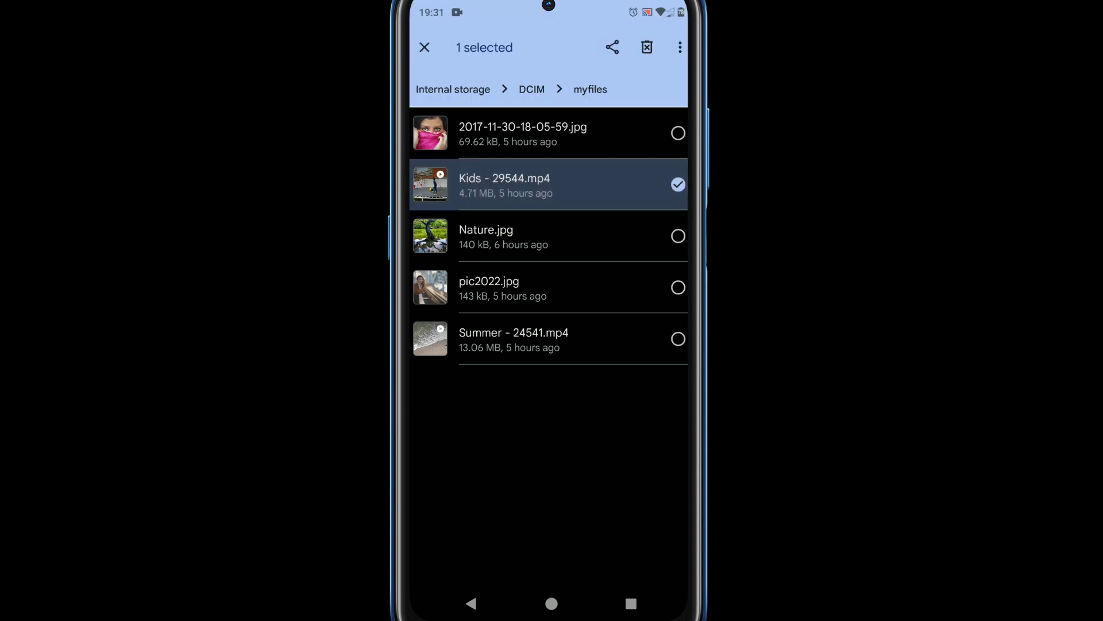
{"action": "left_click", "coordinate": [549, 288]}
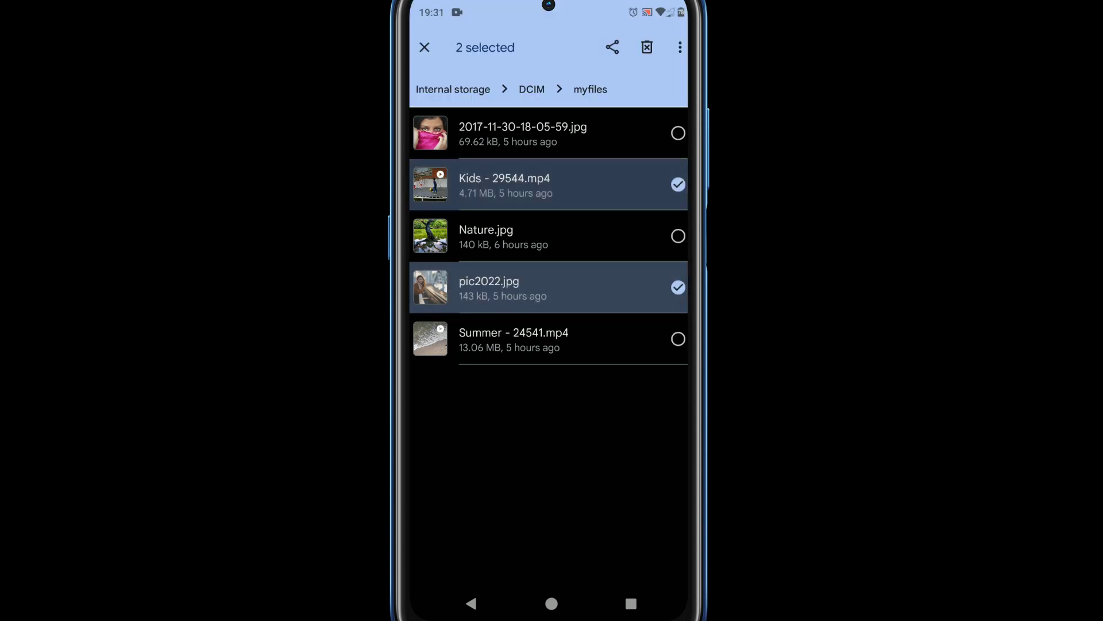
Share both files to Google Drive, save them to My Drive, and return home.
{"action": "left_click", "coordinate": [612, 48]}
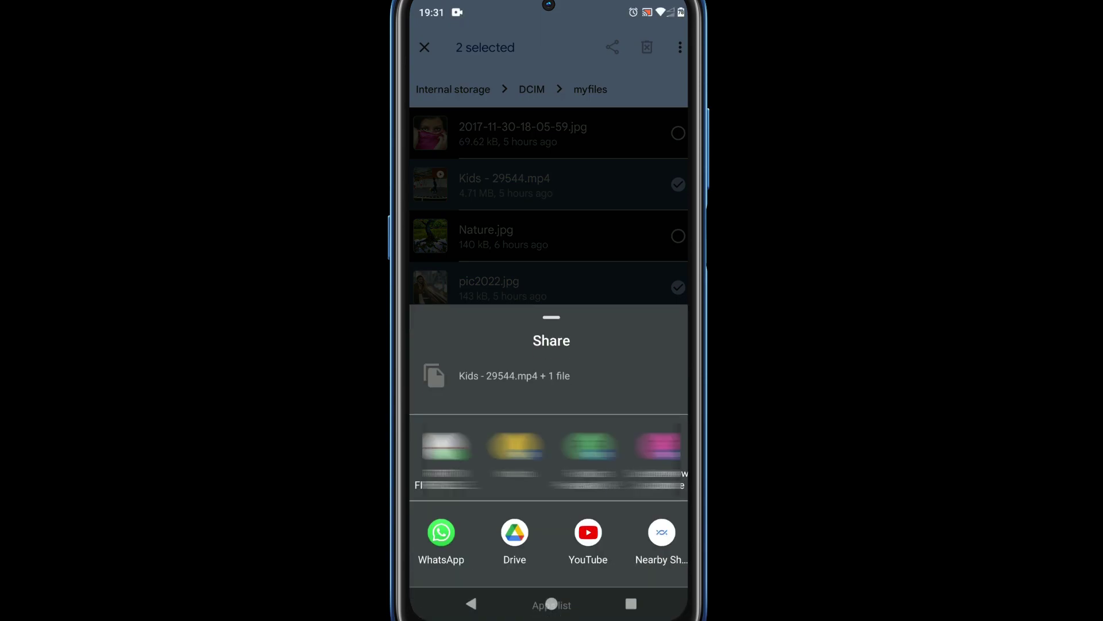
{"action": "left_click", "coordinate": [514, 532]}
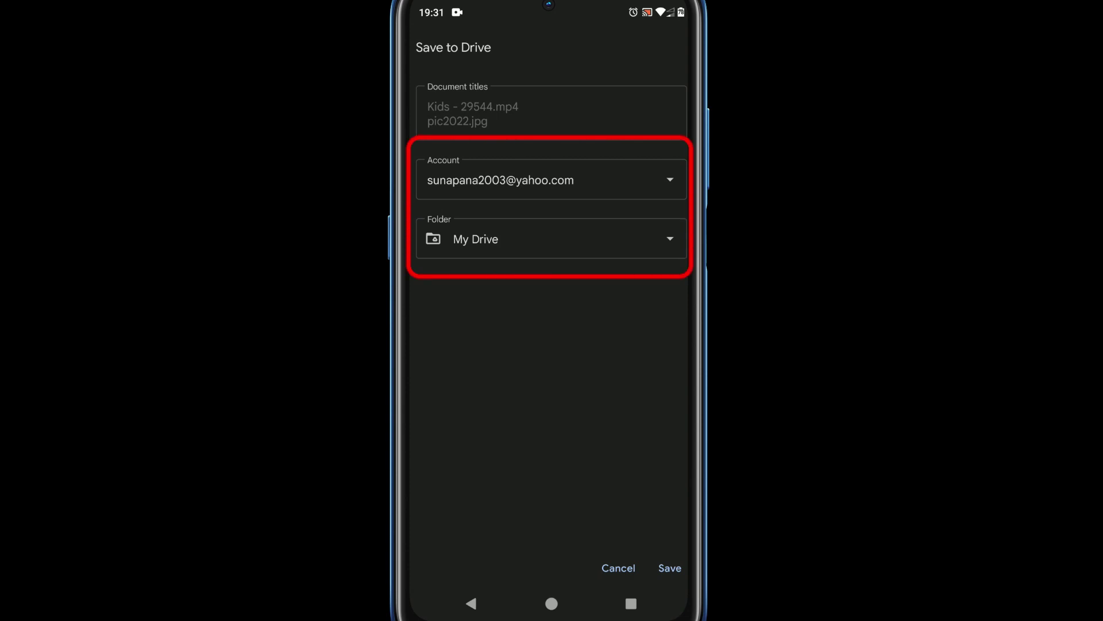
{"action": "left_click", "coordinate": [670, 568]}
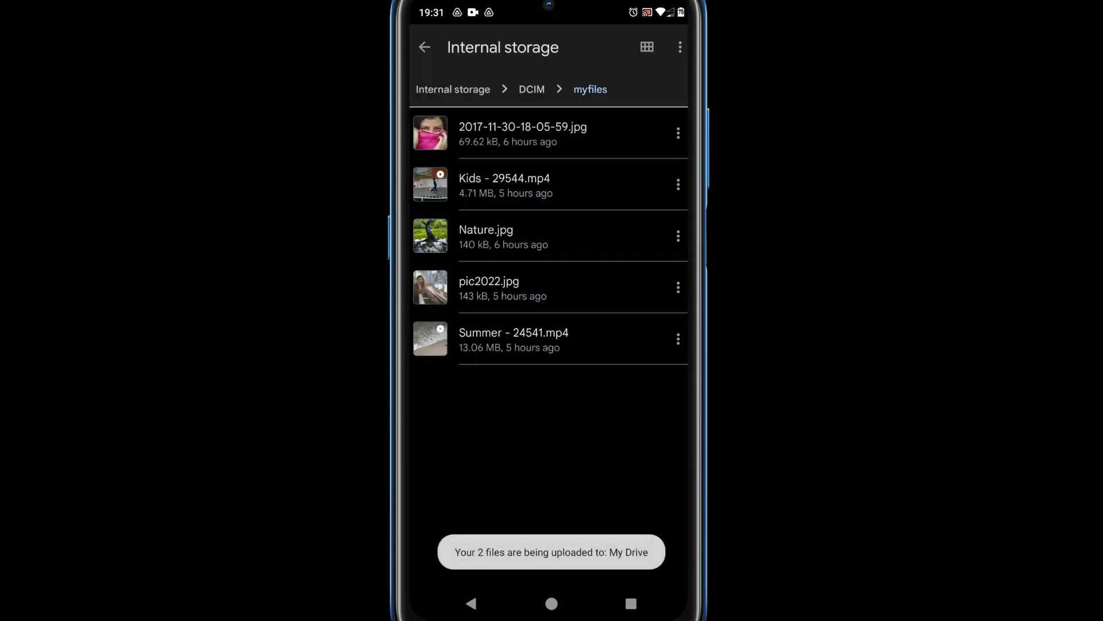
{"action": "left_click", "coordinate": [471, 603]}
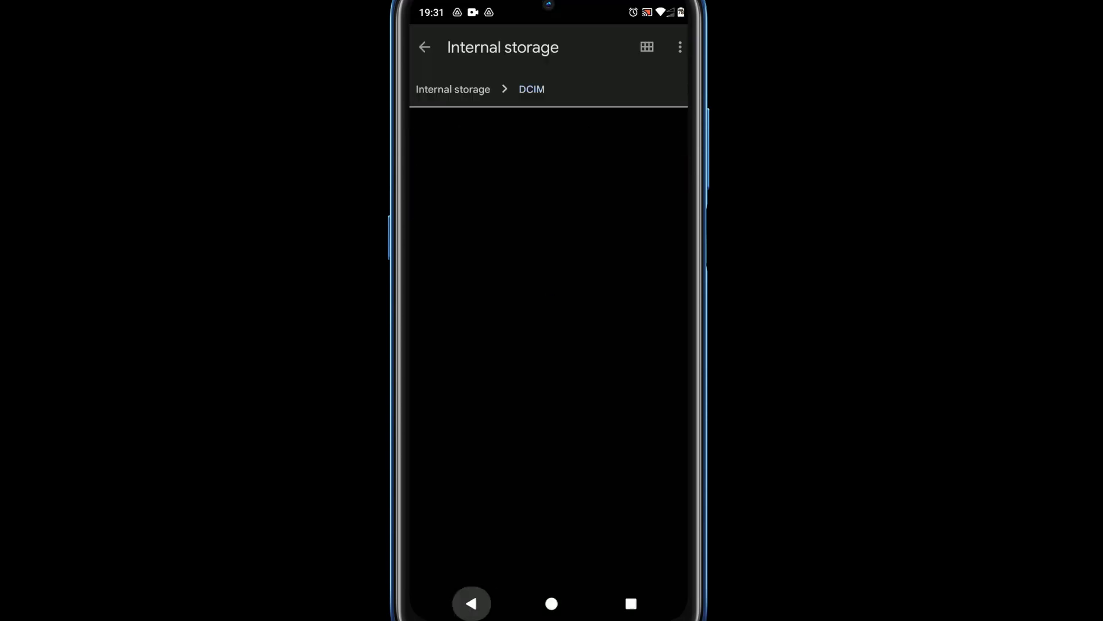
{"action": "left_click", "coordinate": [471, 604]}
{"action": "left_click", "coordinate": [472, 604]}
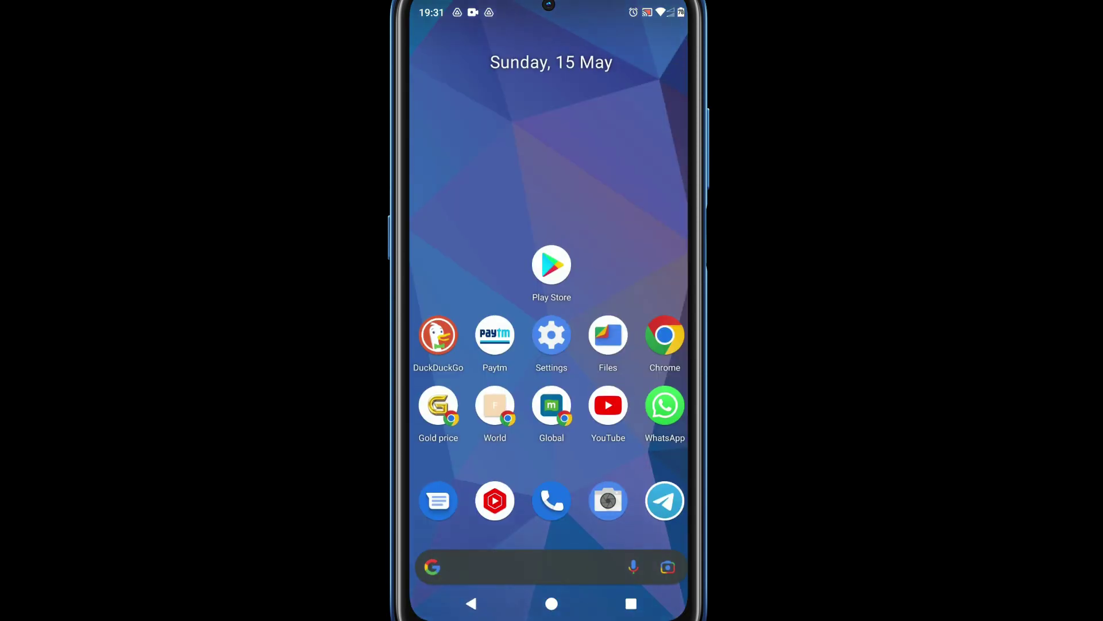
{"action": "left_click_drag", "start_coordinate": [500, 506], "coordinate": [493, 339]}
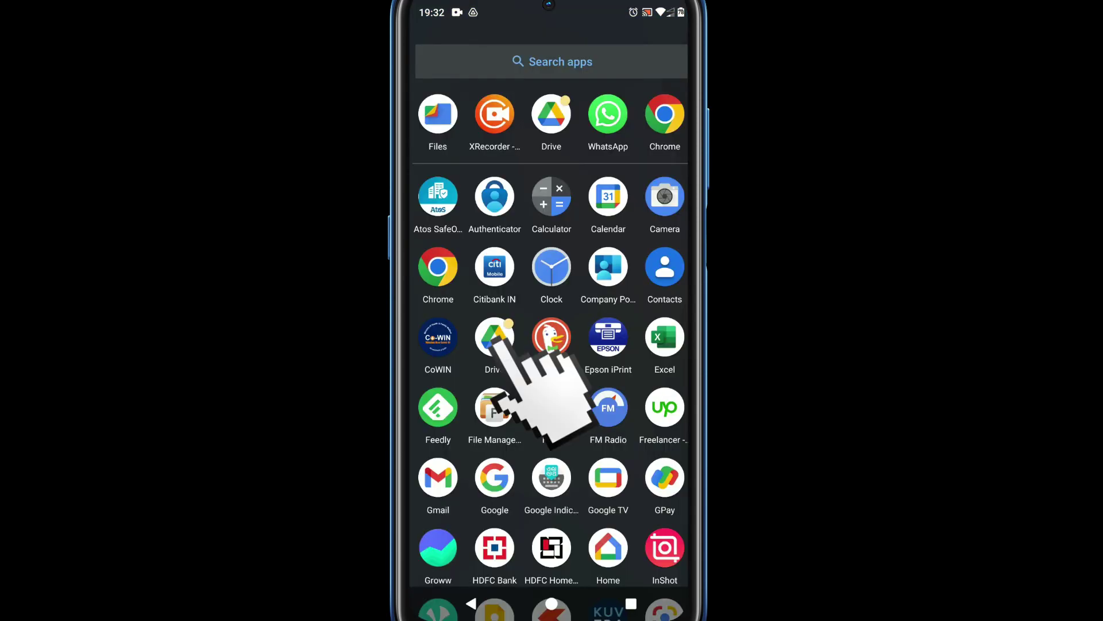
{"action": "left_click", "coordinate": [493, 340]}
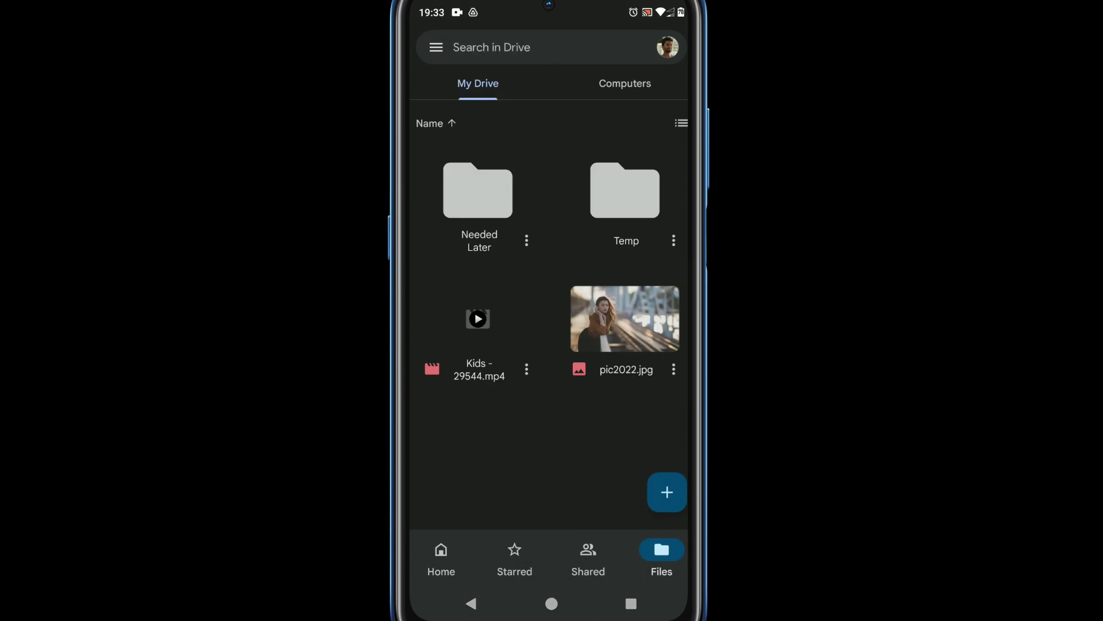
{"action": "left_click", "coordinate": [471, 604]}
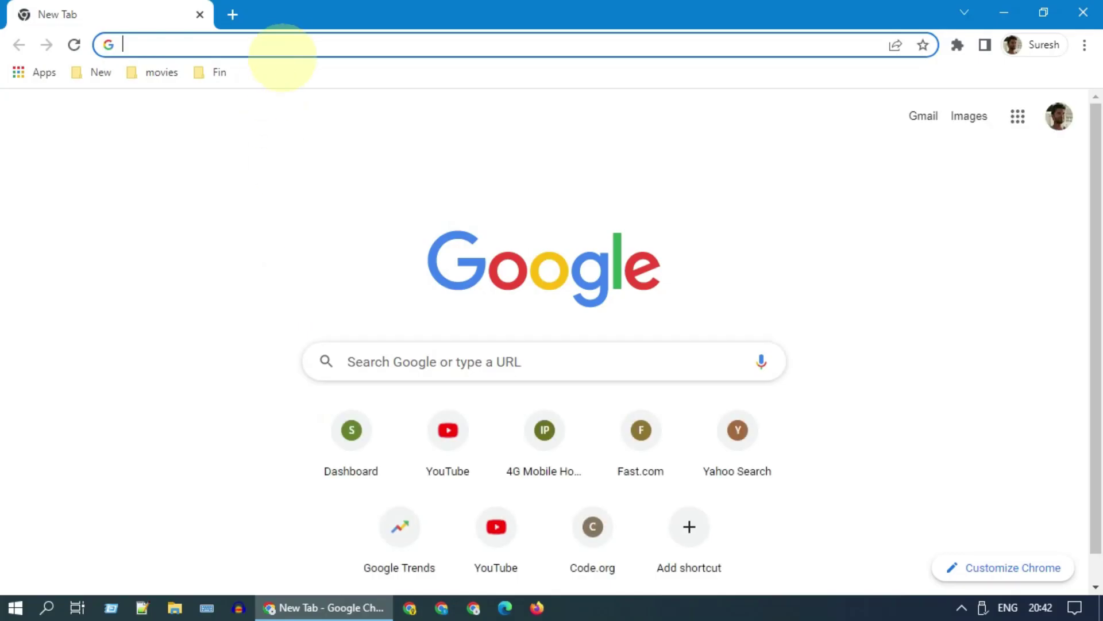
Load drive.google.com in Chrome.
{"action": "left_click", "coordinate": [288, 43]}
{"action": "type", "text": "drive.google.com"}
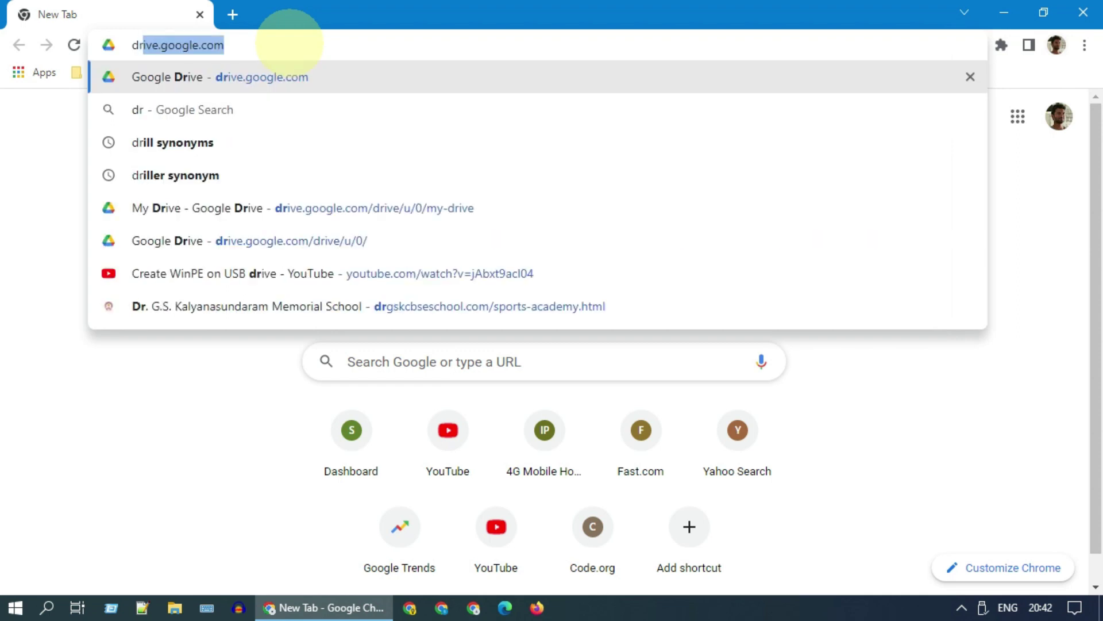
{"action": "key", "text": "Right"}
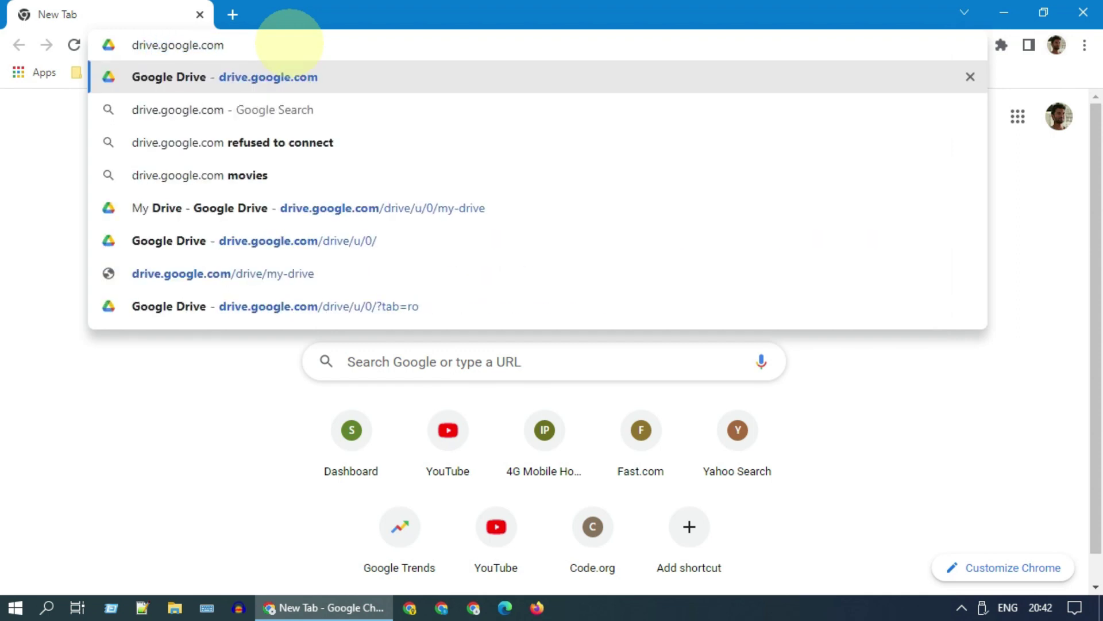
{"action": "key", "text": "Return"}
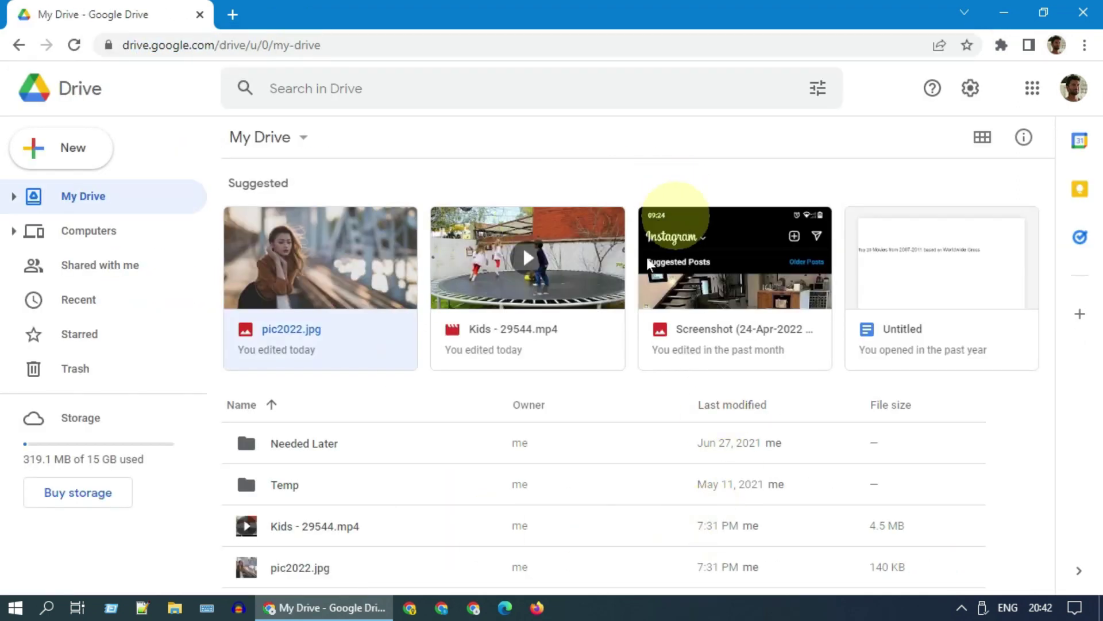
Download pic2022.jpg from My Drive to the computer.
{"action": "double_click", "coordinate": [359, 253]}
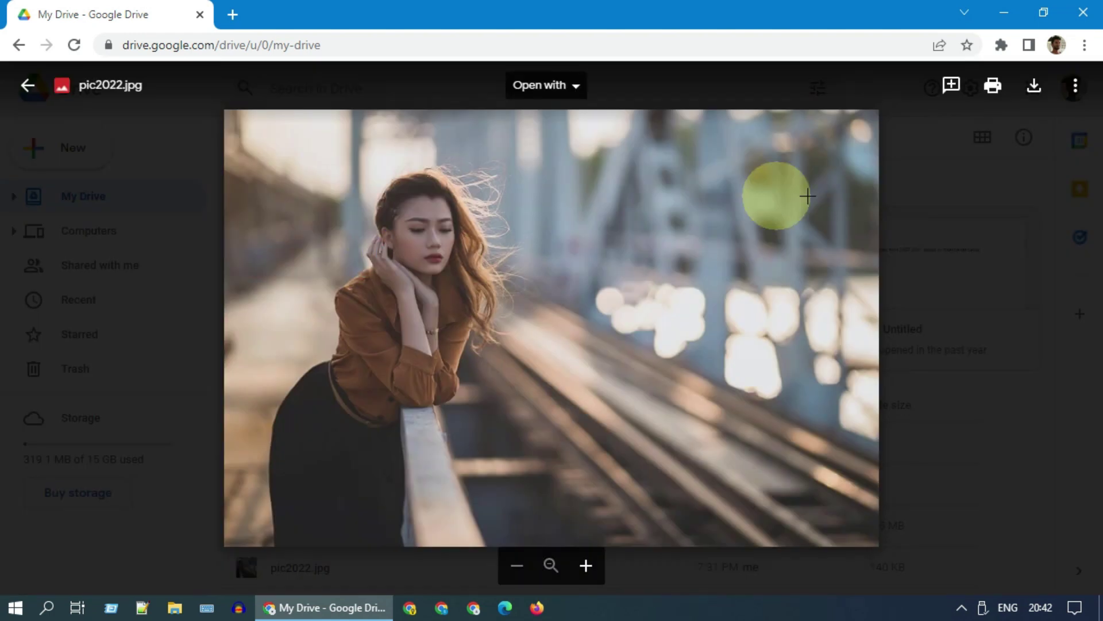
{"action": "left_click", "coordinate": [28, 85]}
{"action": "right_click", "coordinate": [371, 268]}
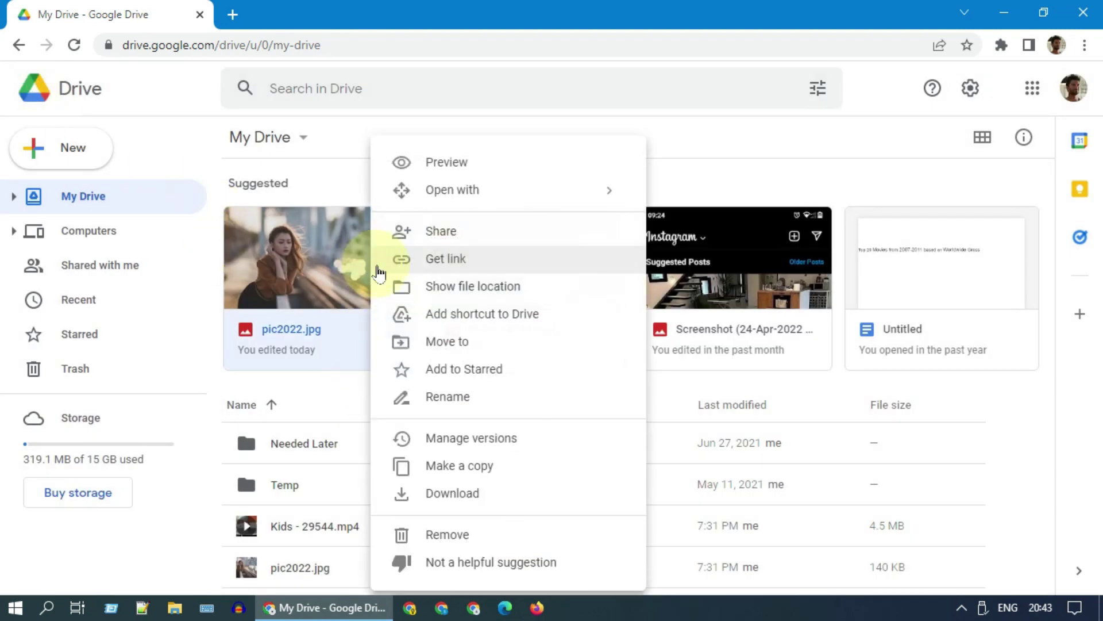
{"action": "left_click", "coordinate": [475, 494]}
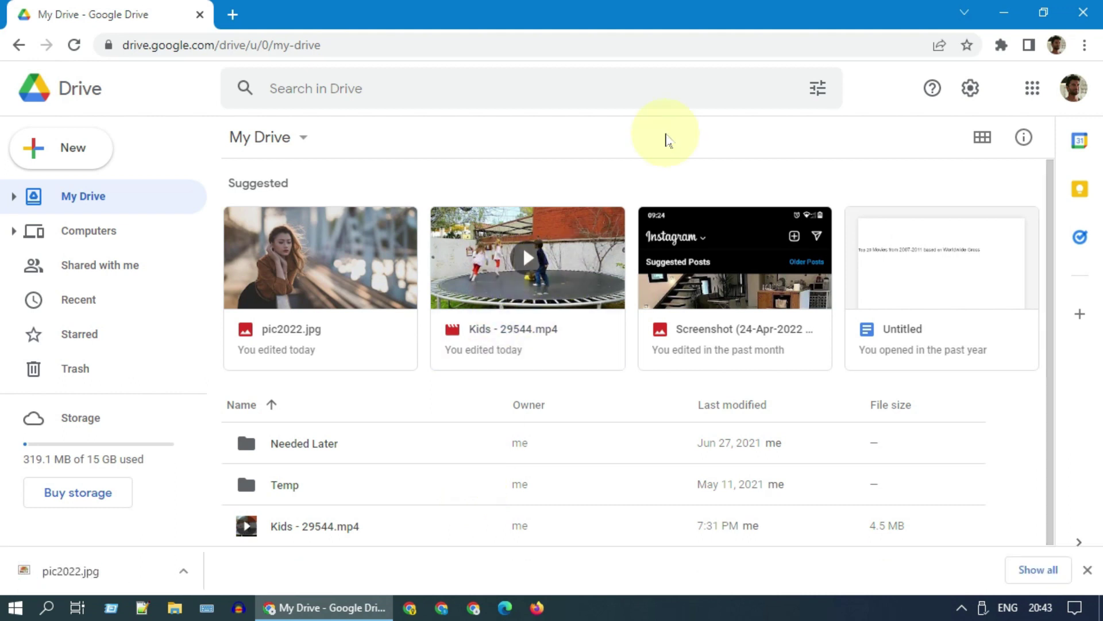
{"action": "left_click", "coordinate": [70, 161]}
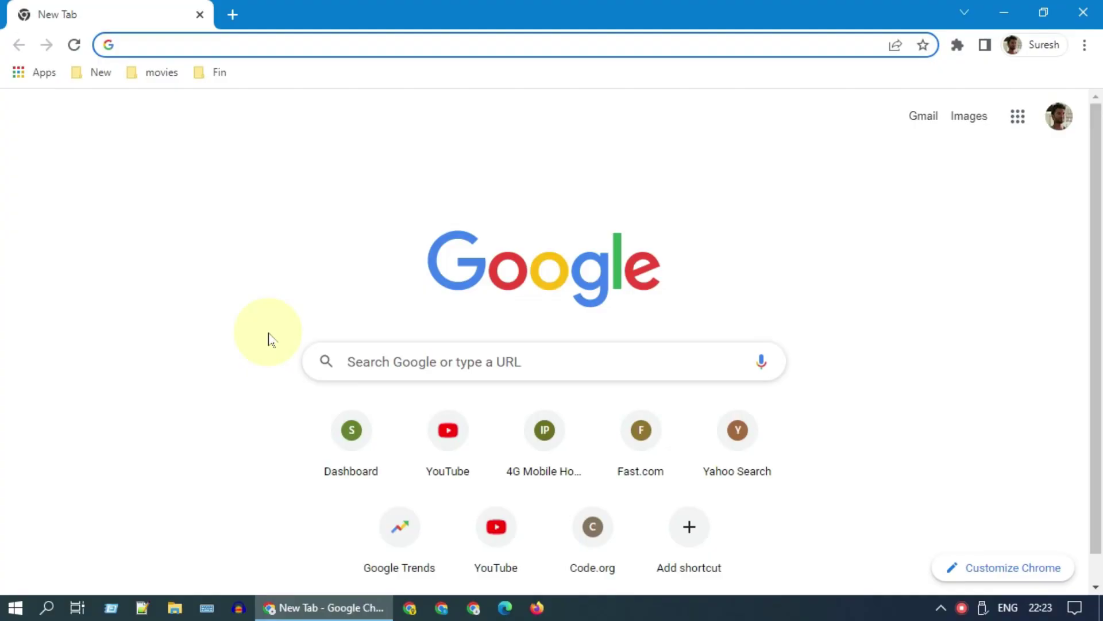
Load web.whatsapp.com in Chrome to link WhatsApp Web.
{"action": "type", "text": "web.whatsapp.com"}
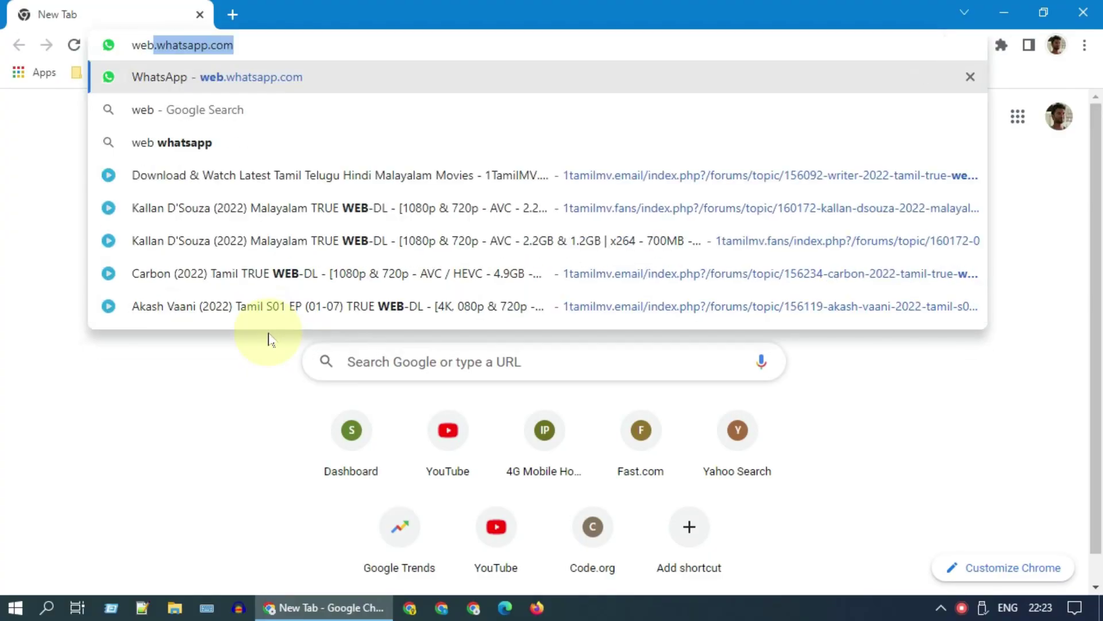
{"action": "key", "text": "Right"}
{"action": "key", "text": "Return"}
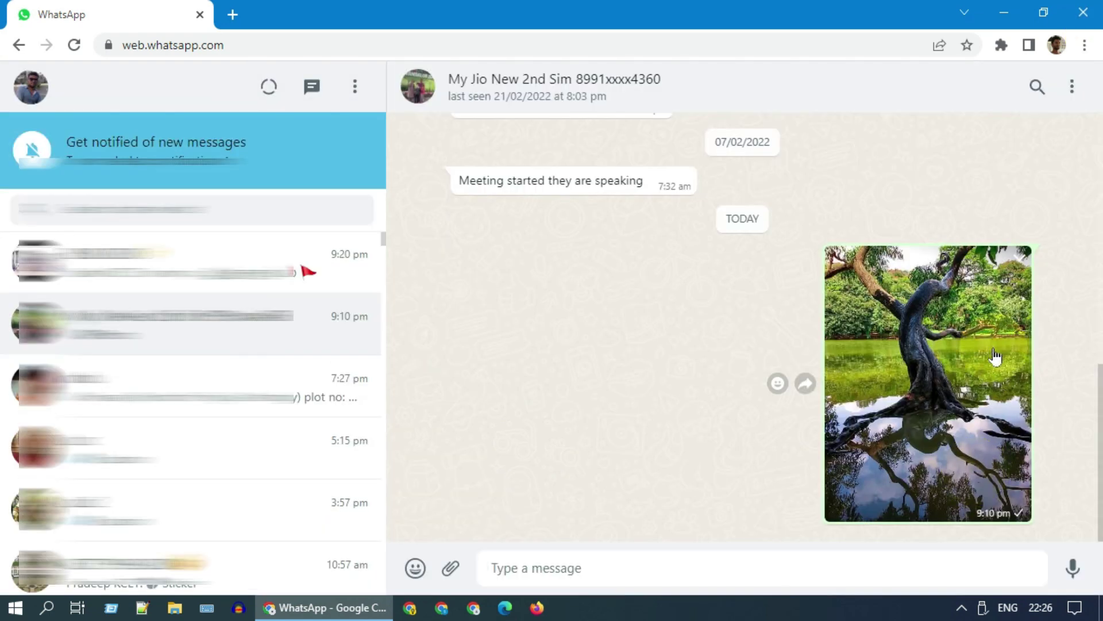
Download the tree photo, then send the Desktop's kingfisher.jpg into the same chat.
{"action": "left_click", "coordinate": [1019, 265]}
{"action": "left_click", "coordinate": [968, 371]}
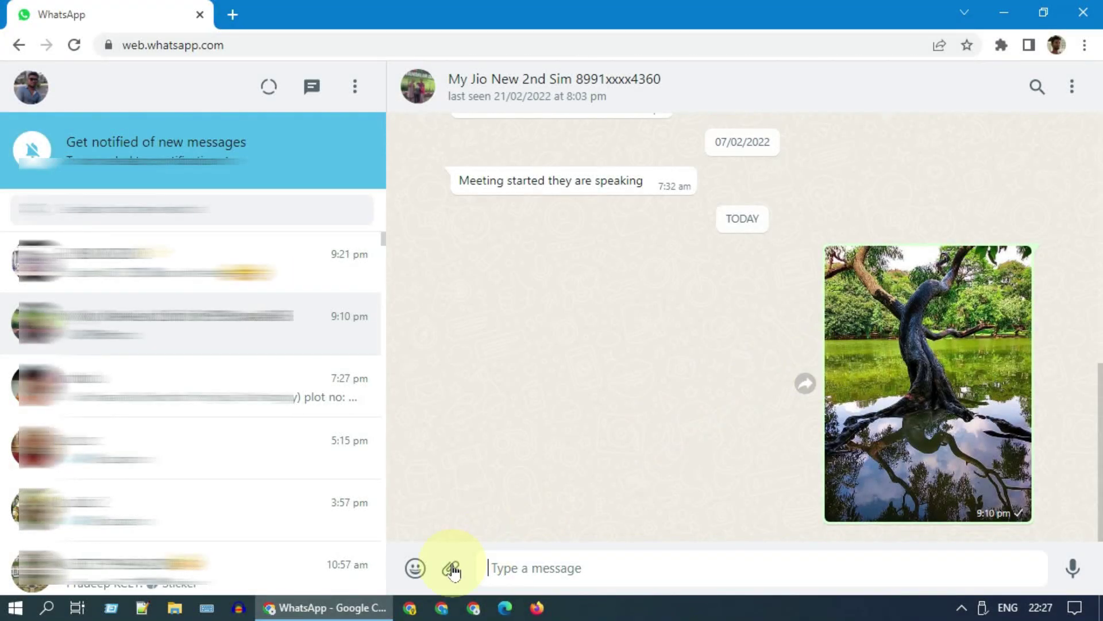
{"action": "left_click", "coordinate": [452, 569]}
{"action": "left_click", "coordinate": [452, 520]}
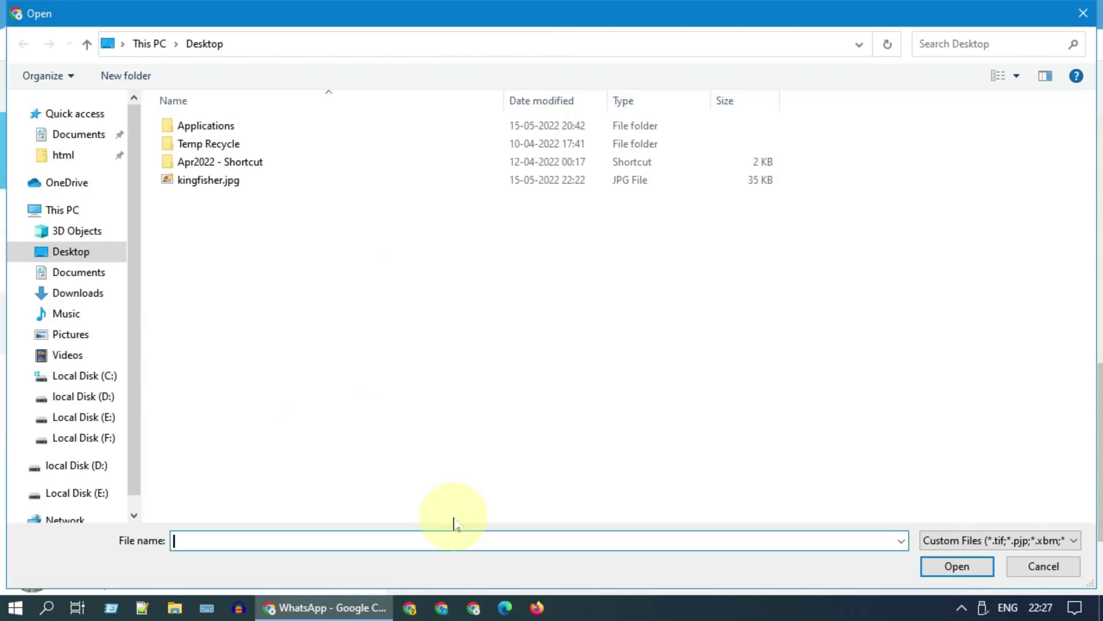
{"action": "left_click", "coordinate": [204, 181]}
{"action": "left_click", "coordinate": [971, 569]}
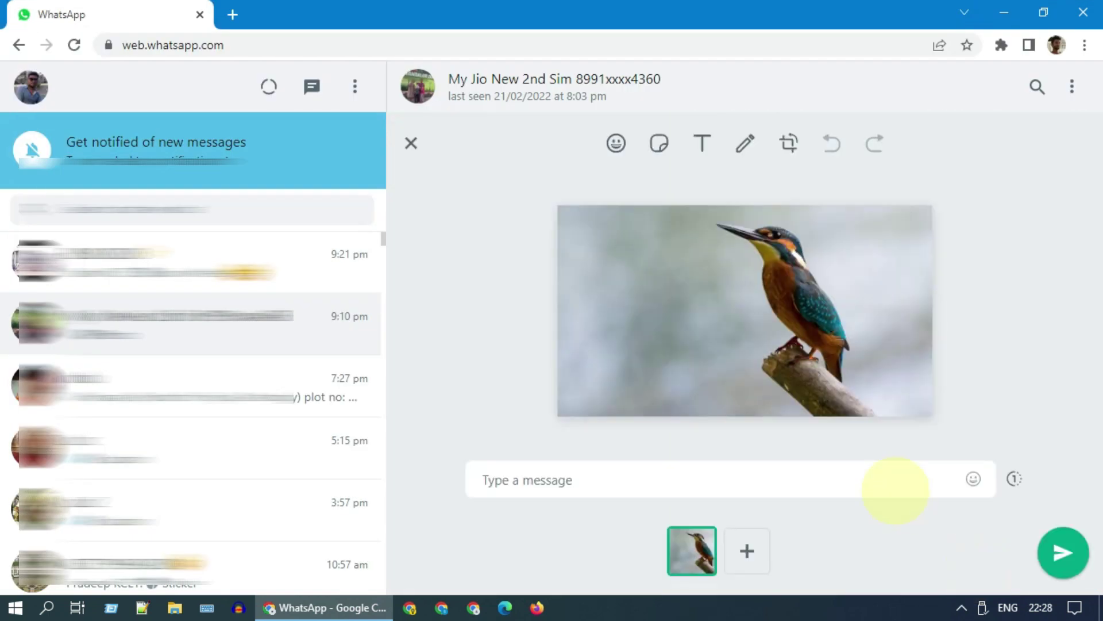
{"action": "left_click", "coordinate": [1060, 549]}
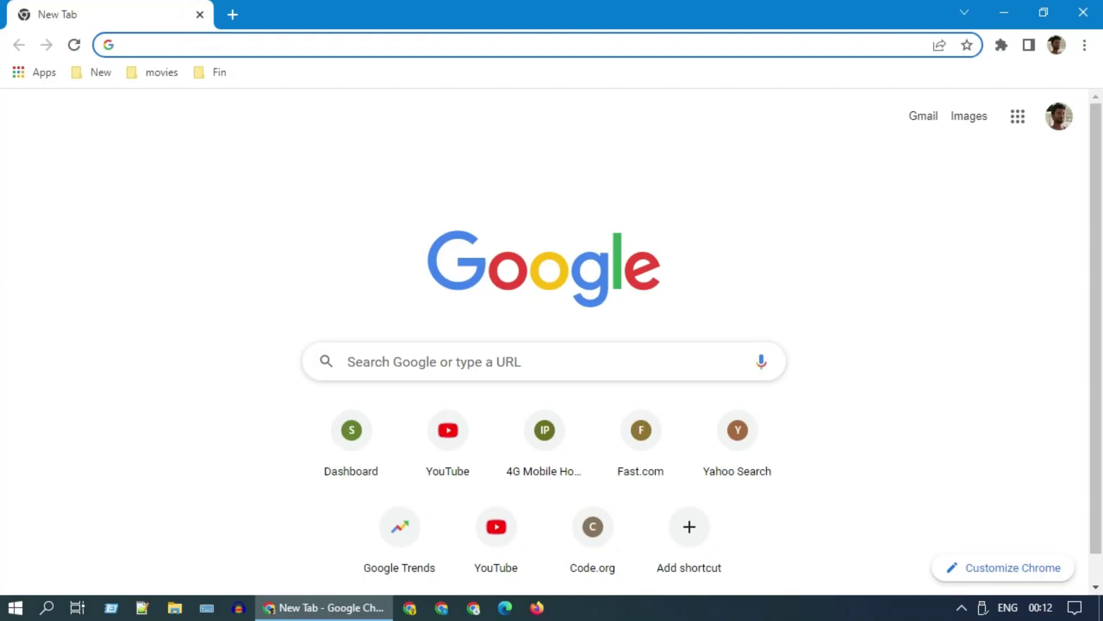
From gmail.com, send an email with subject 'file' and kingfisher.jpg attached, then open it on the phone.
{"action": "type", "text": "gmail.co"}
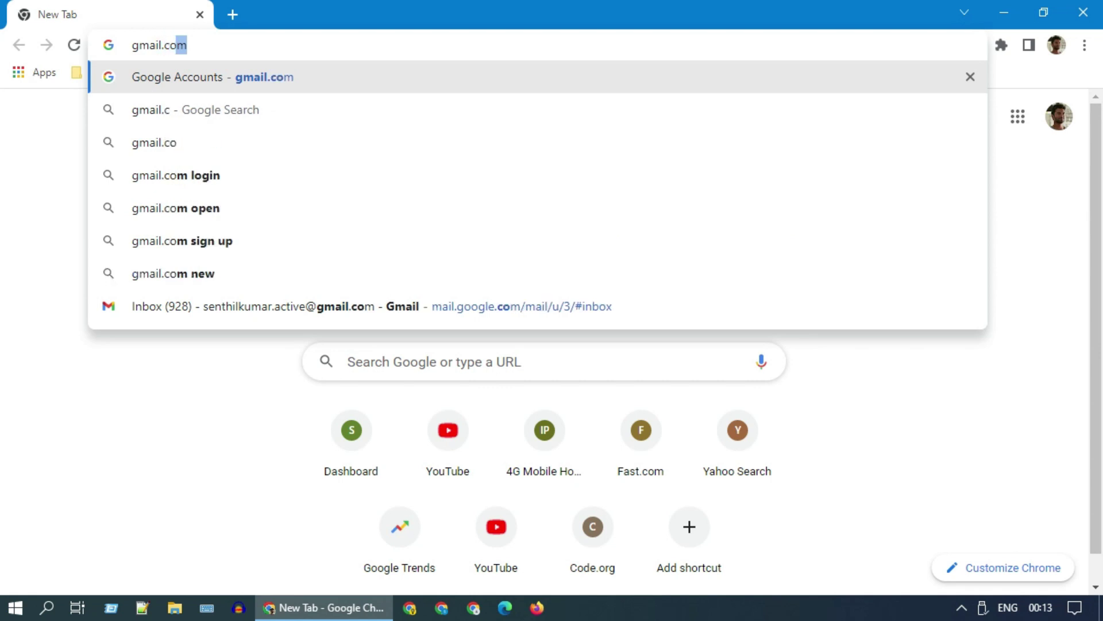
{"action": "key", "text": "Return"}
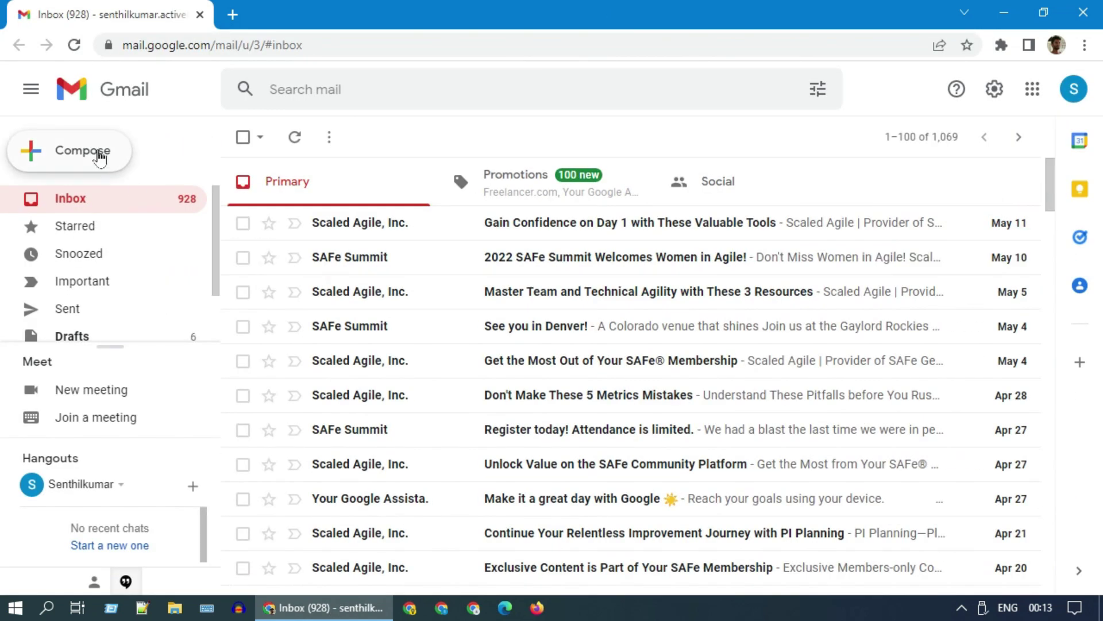
{"action": "left_click", "coordinate": [89, 151]}
{"action": "type", "text": "file"}
{"action": "left_click", "coordinate": [747, 566]}
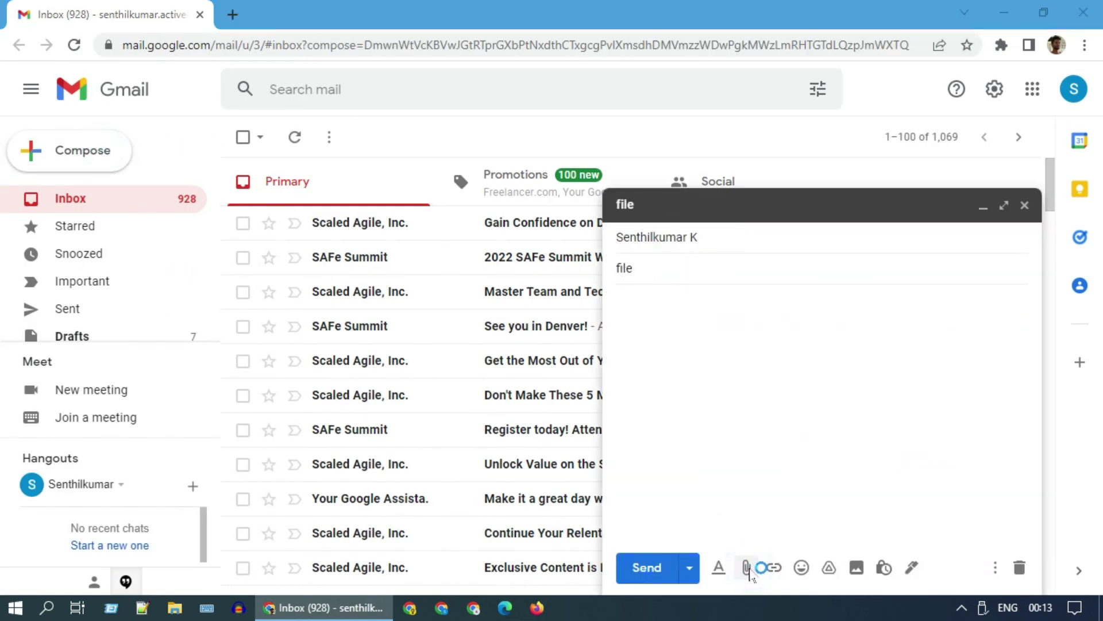
{"action": "double_click", "coordinate": [222, 181]}
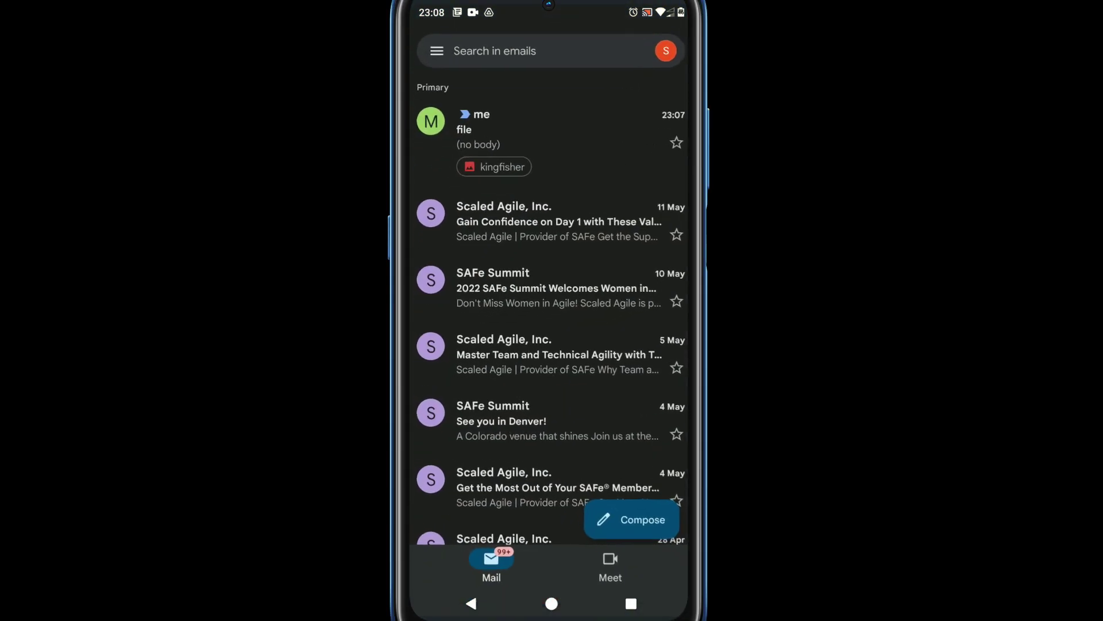
{"action": "left_click", "coordinate": [551, 126]}
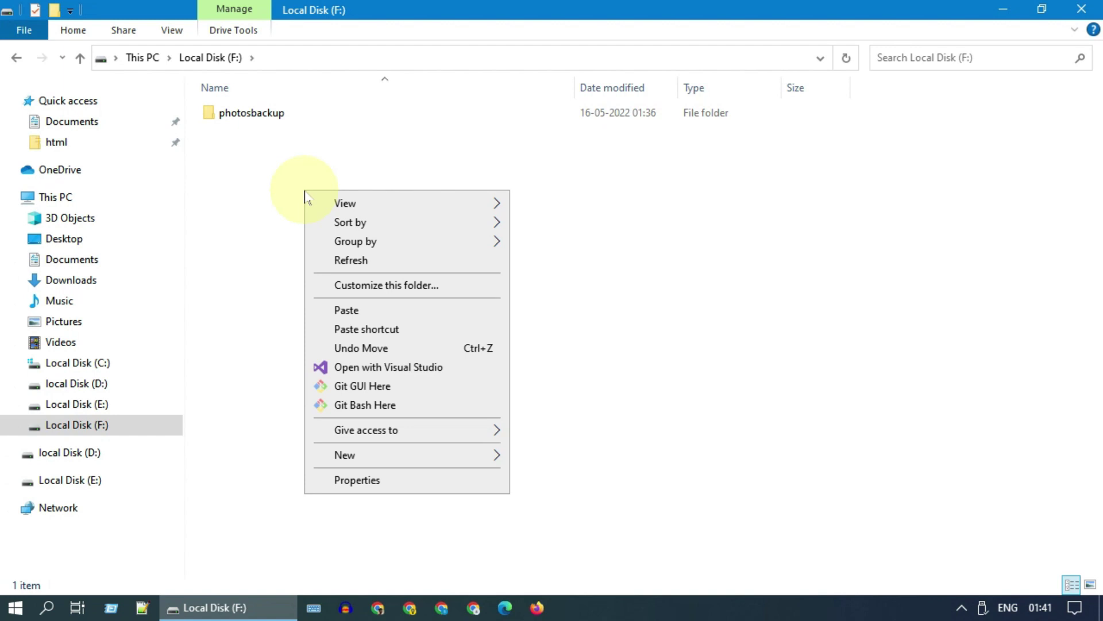
Create a new folder named mynewshare on Local Disk (F:).
{"action": "mouse_move", "coordinate": [425, 457]}
{"action": "left_click", "coordinate": [564, 161]}
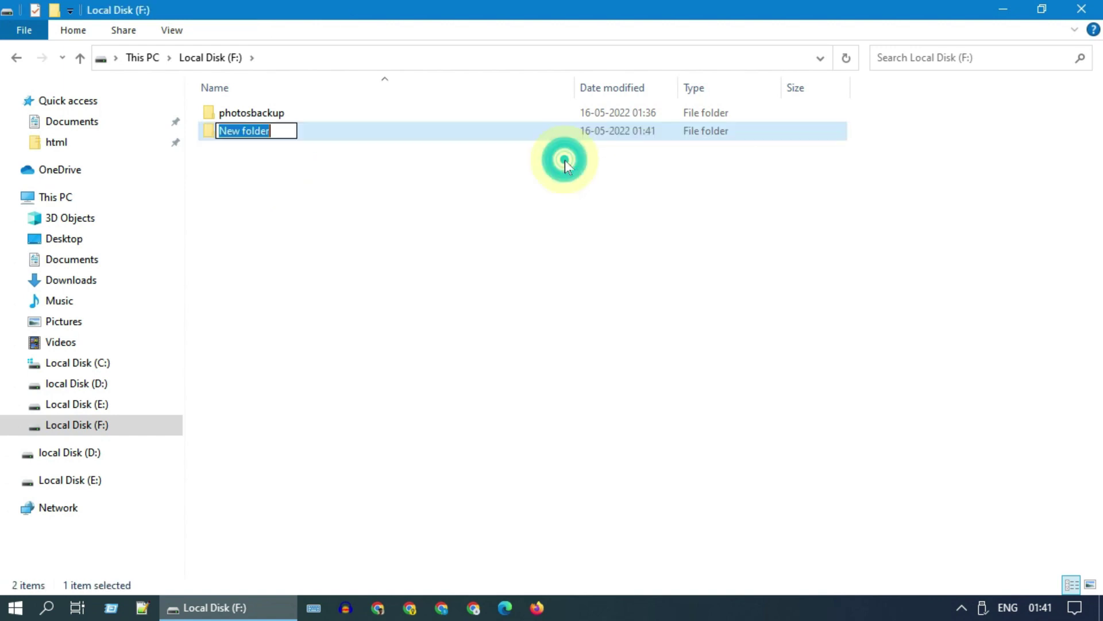
{"action": "type", "text": "mynewshare"}
{"action": "key", "text": "Return"}
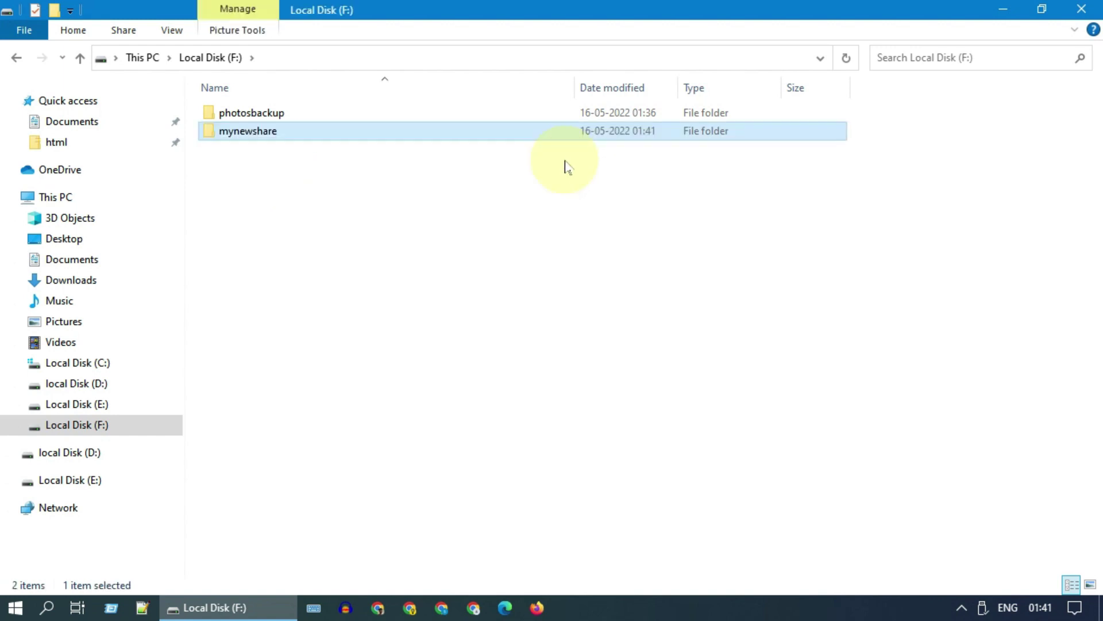
Open Advanced Sharing from the mynewshare folder's Sharing properties.
{"action": "right_click", "coordinate": [280, 137]}
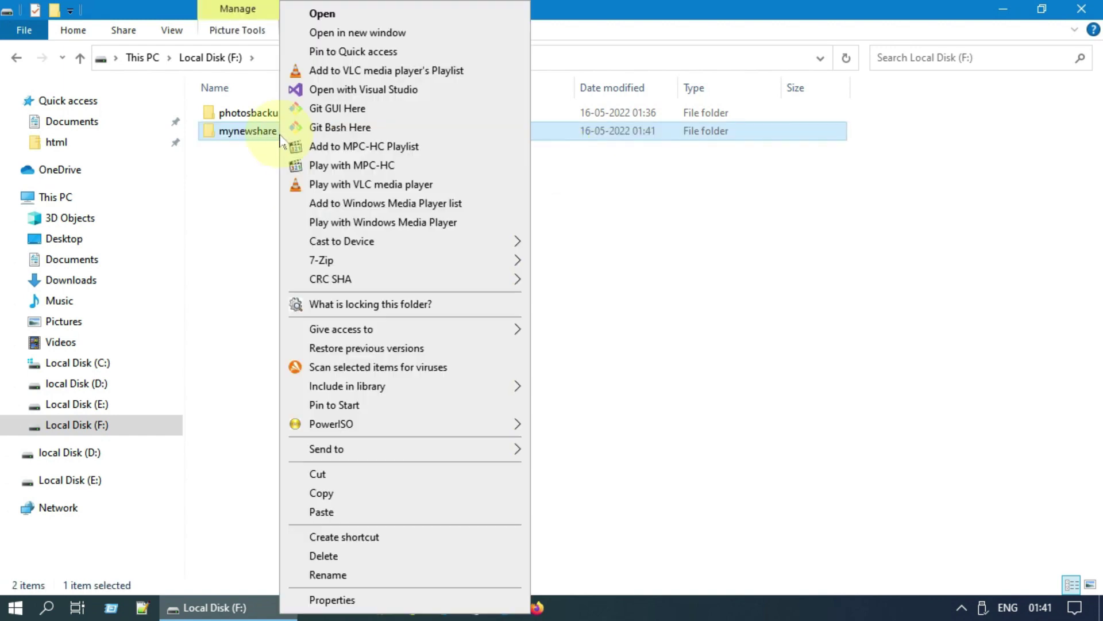
{"action": "left_click", "coordinate": [368, 608]}
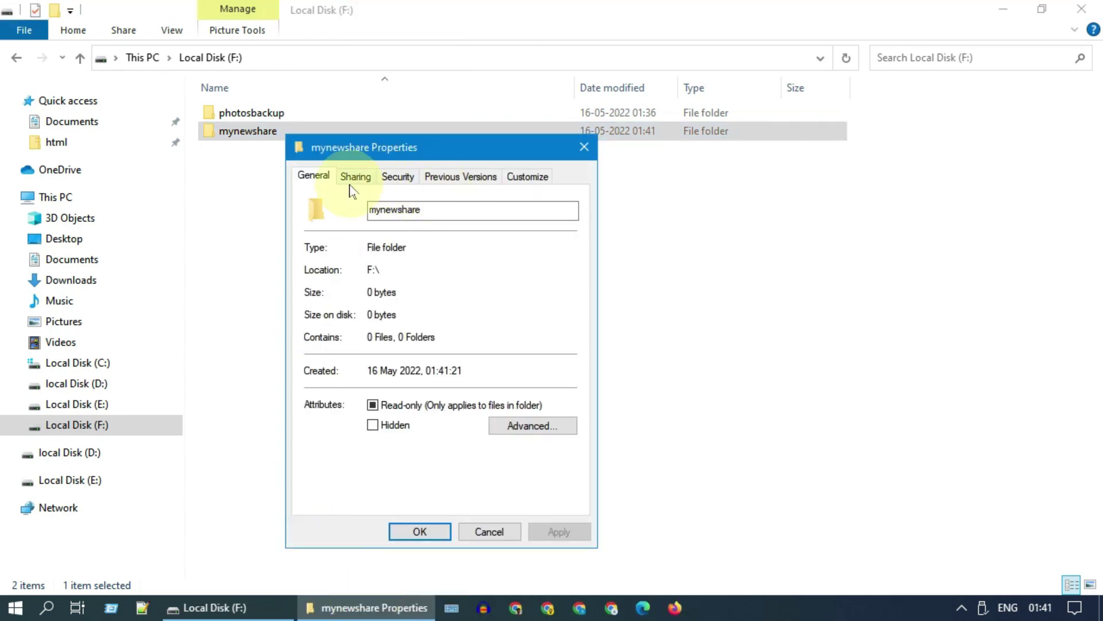
{"action": "left_click", "coordinate": [354, 178]}
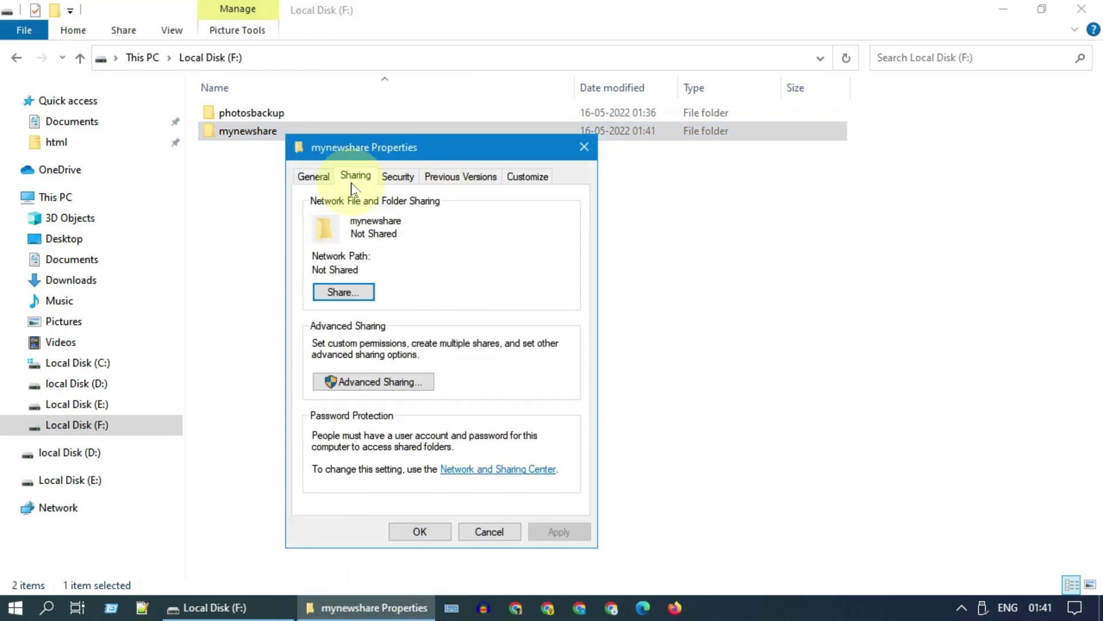
{"action": "left_click", "coordinate": [413, 384]}
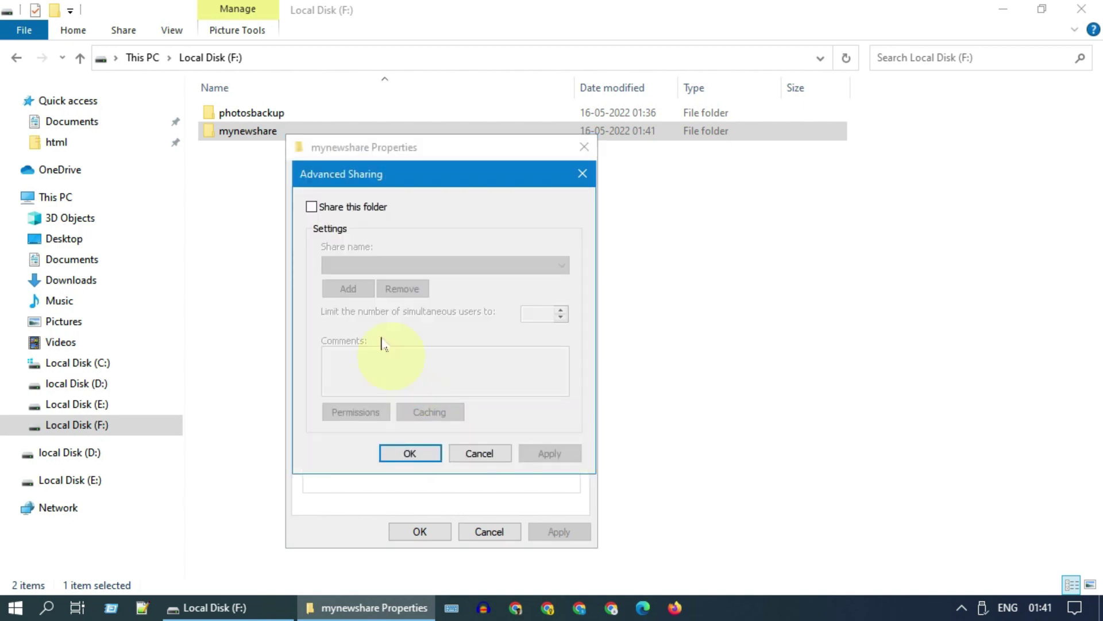
Turn on sharing for mynewshare and add user 'me' with Full Control permission.
{"action": "left_click", "coordinate": [313, 213]}
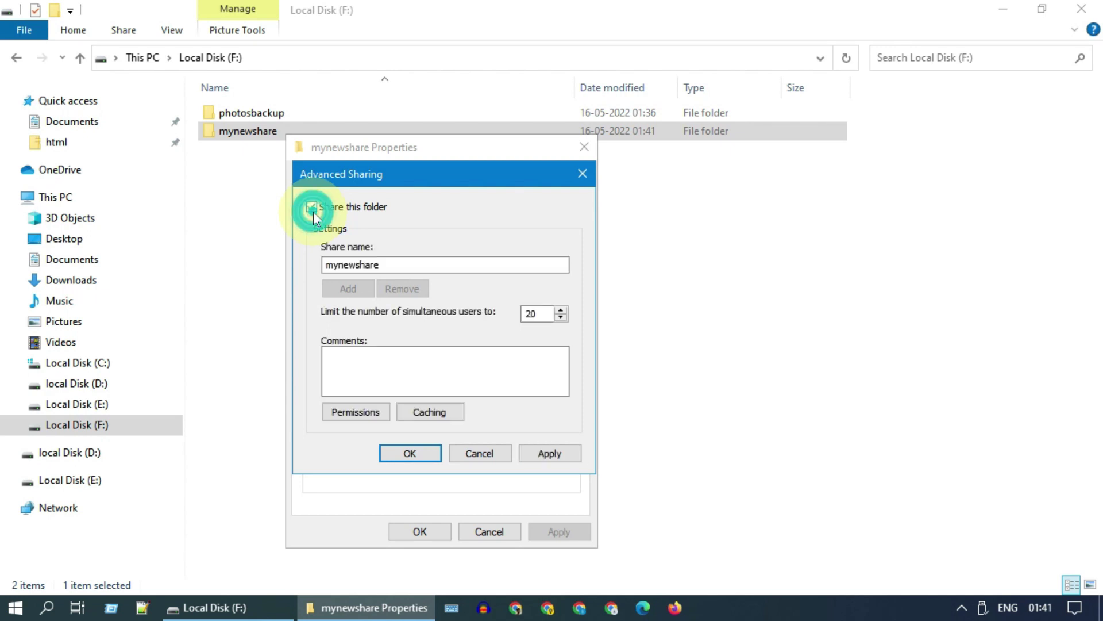
{"action": "left_click", "coordinate": [367, 414]}
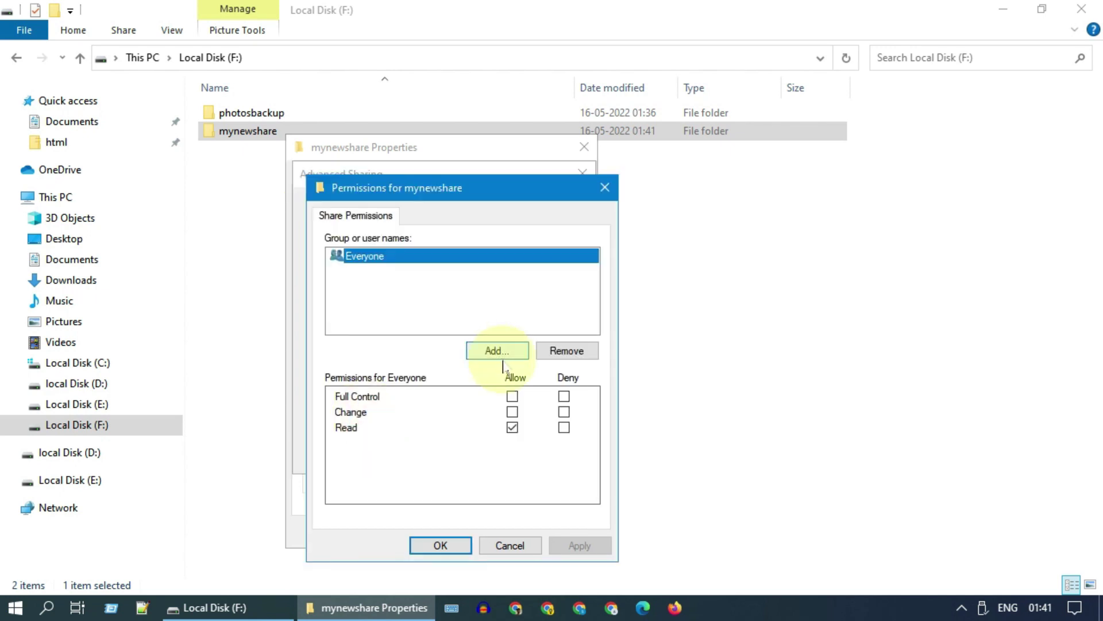
{"action": "left_click", "coordinate": [493, 350]}
{"action": "type", "text": "me"}
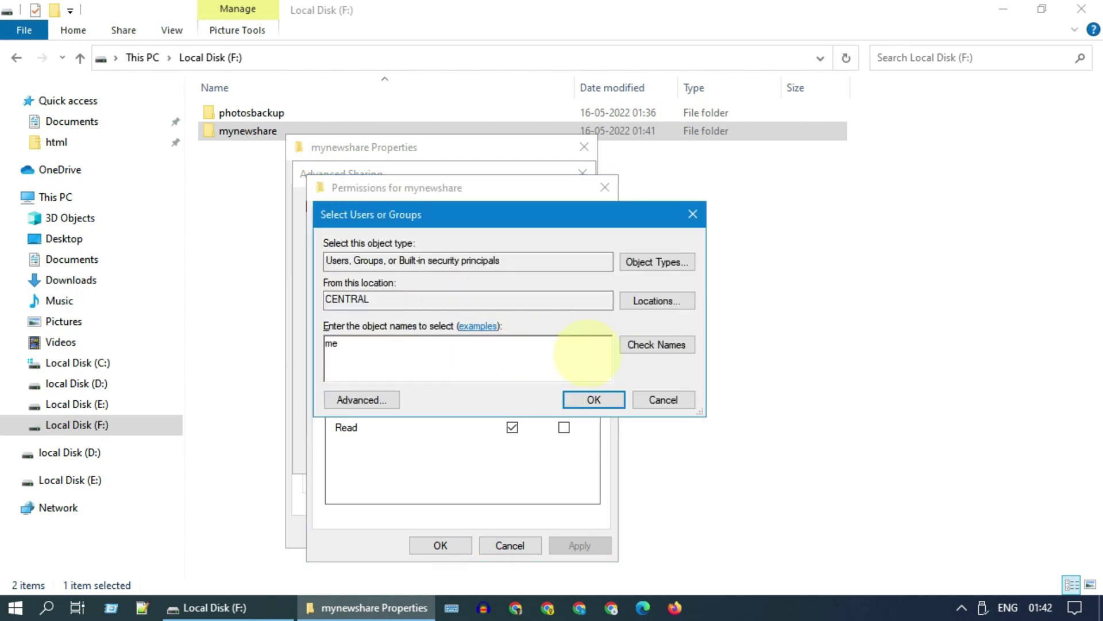
{"action": "left_click", "coordinate": [656, 344]}
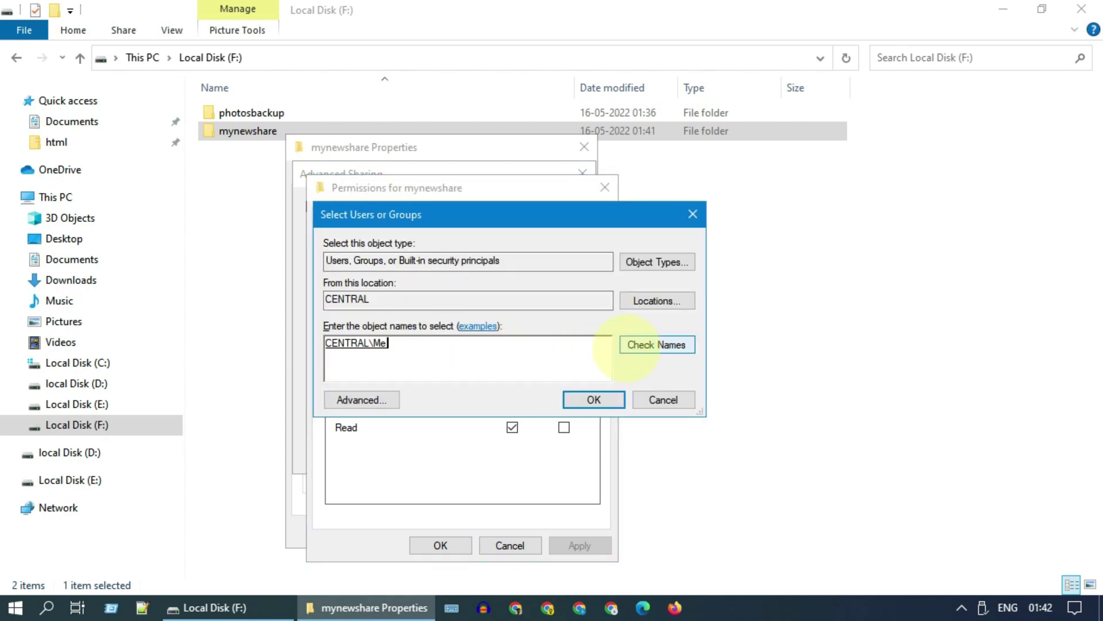
{"action": "left_click", "coordinate": [593, 400]}
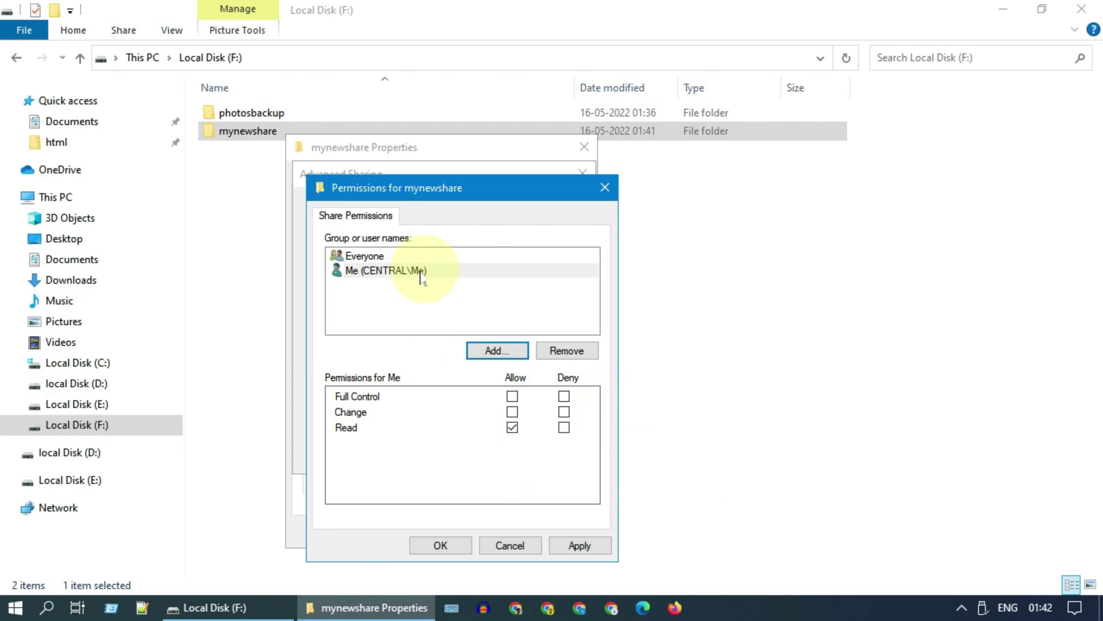
{"action": "left_click", "coordinate": [512, 398]}
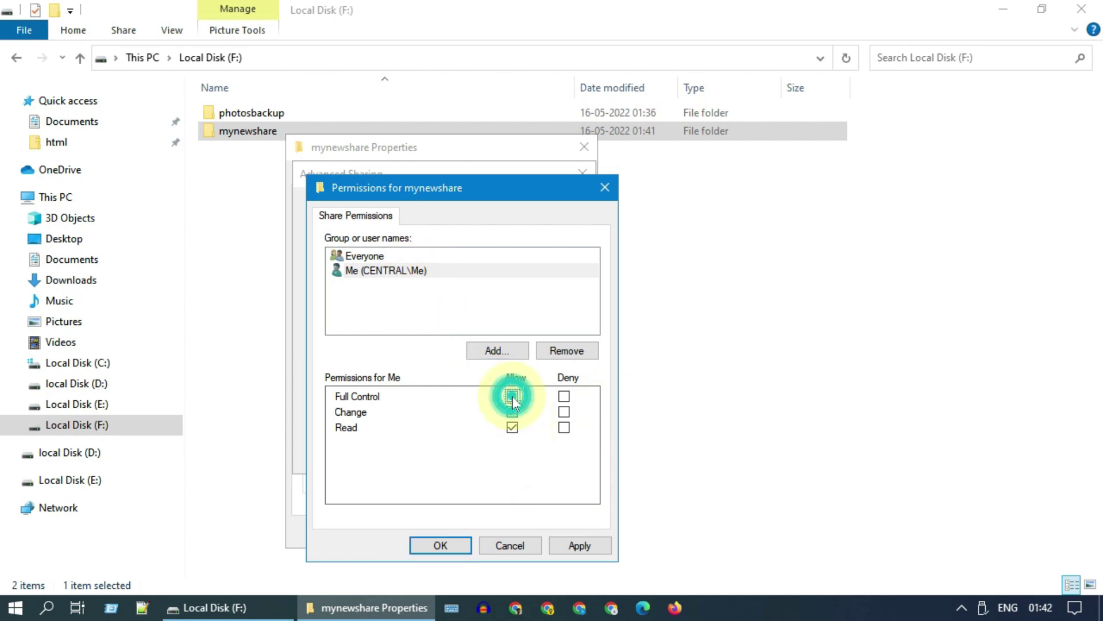
Apply and confirm the share permissions and advanced sharing settings.
{"action": "left_click", "coordinate": [601, 547]}
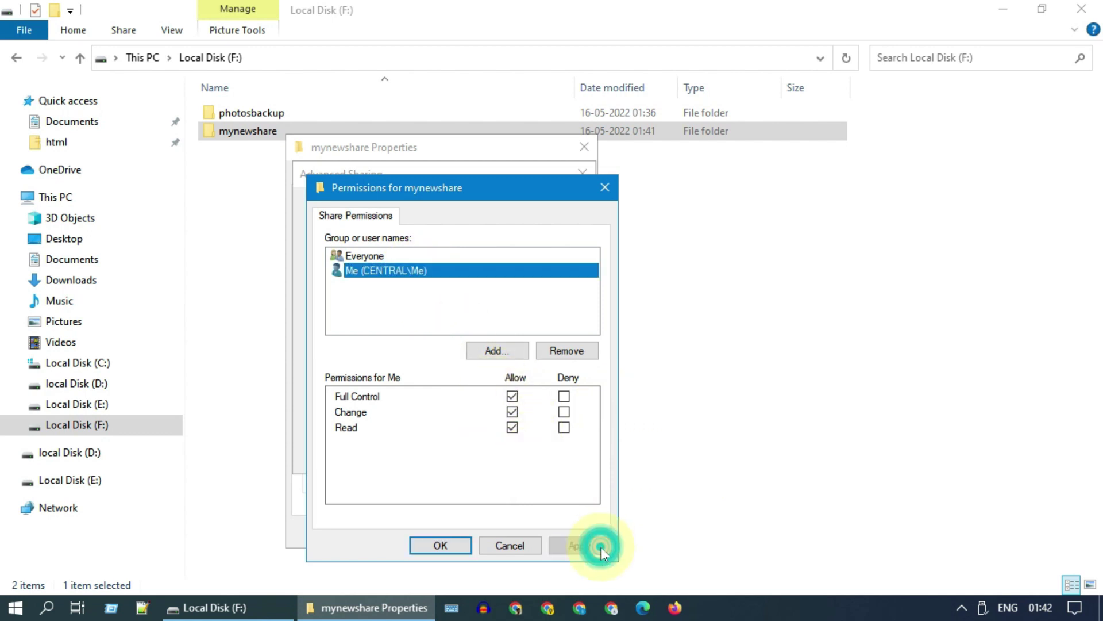
{"action": "left_click", "coordinate": [439, 546]}
{"action": "left_click", "coordinate": [557, 453]}
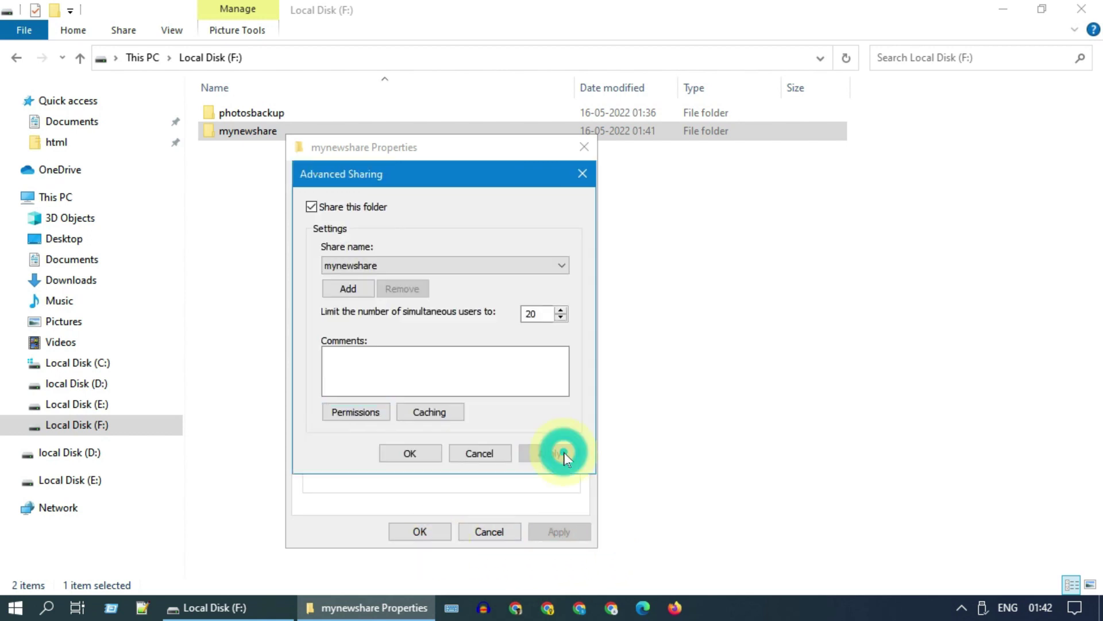
{"action": "left_click", "coordinate": [424, 453]}
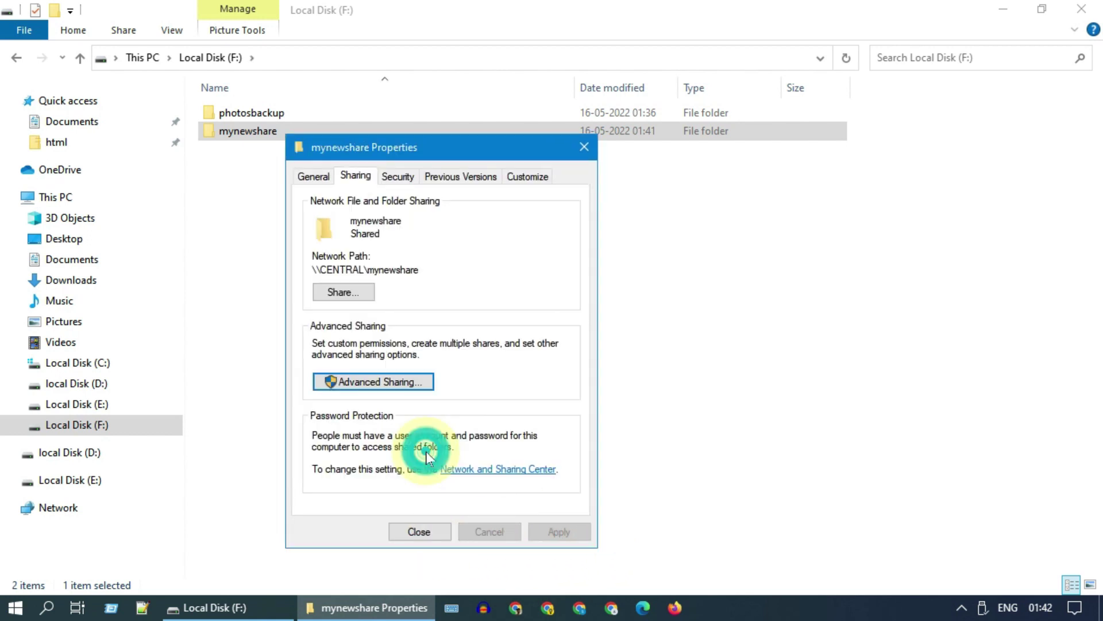
Copy abstract-3092201_960_720.jpg and camphoto.jpg from photosbackup into the mynewshare folder.
{"action": "left_click", "coordinate": [445, 533]}
{"action": "left_click", "coordinate": [242, 117]}
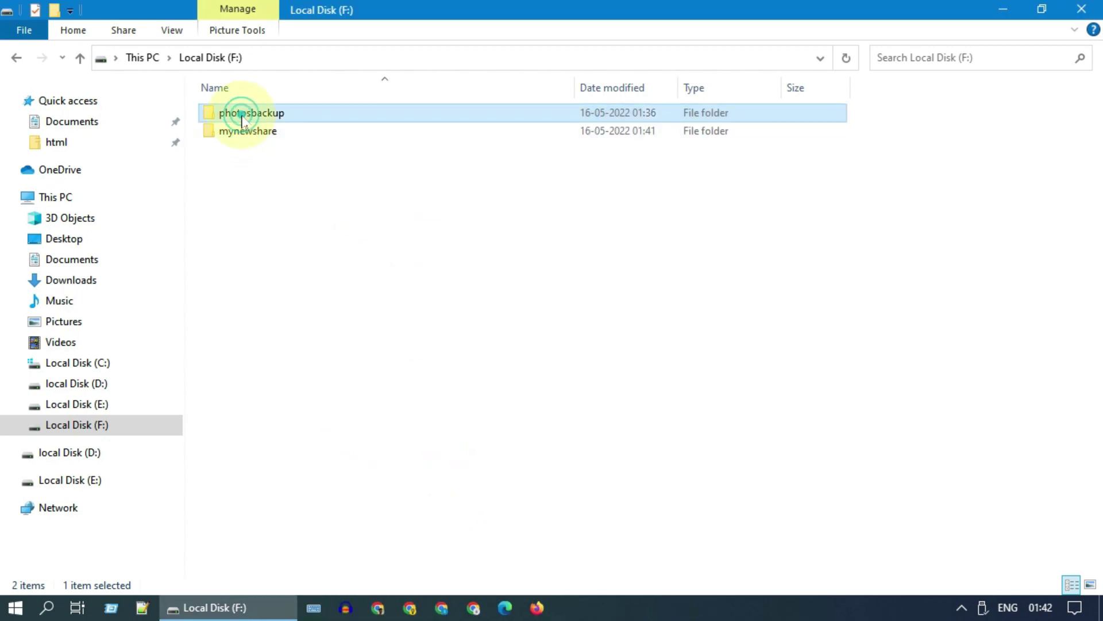
{"action": "double_click", "coordinate": [242, 117]}
{"action": "left_click", "coordinate": [427, 197]}
{"action": "key", "text": "ctrl+a"}
{"action": "left_click", "coordinate": [22, 58]}
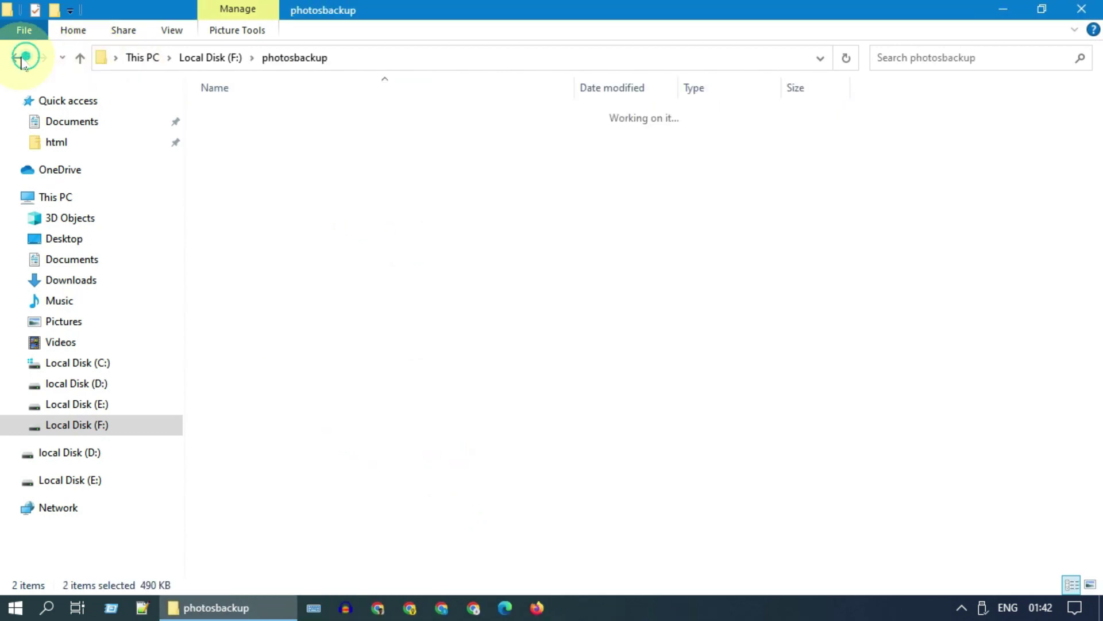
{"action": "double_click", "coordinate": [232, 115]}
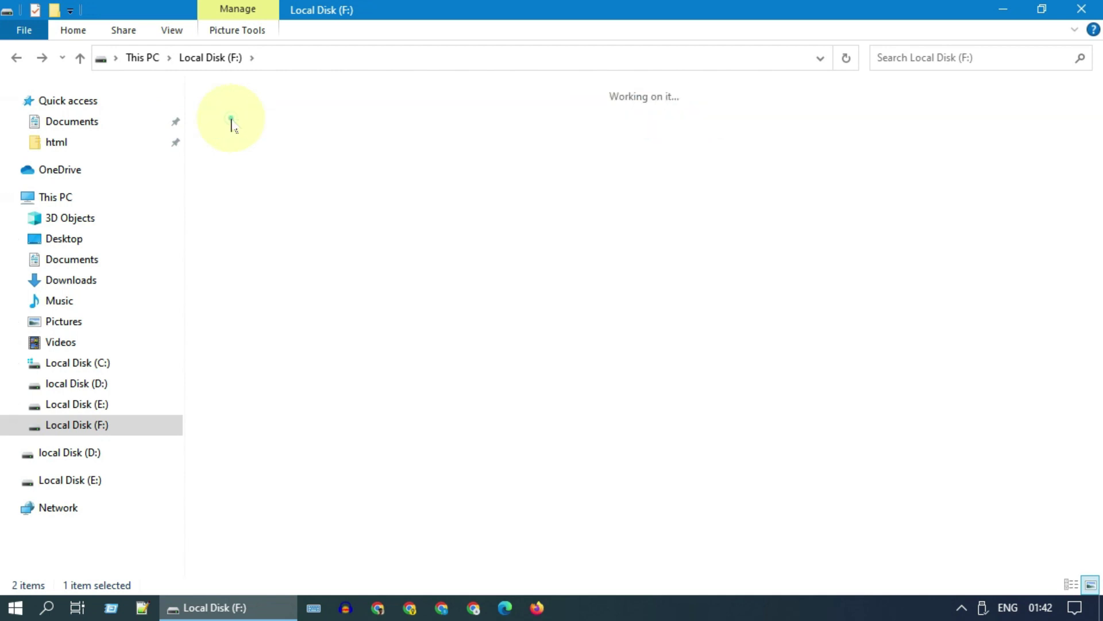
{"action": "left_click", "coordinate": [317, 214]}
{"action": "key", "text": "ctrl+v"}
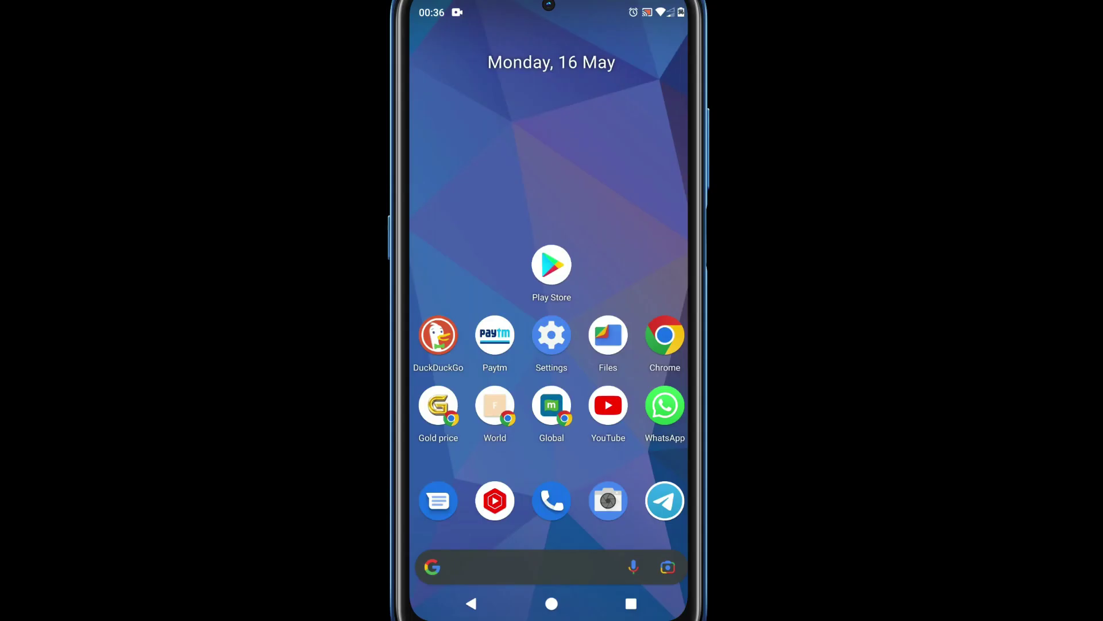
Find File Manager + in Play Store via the 'file manager plus' search history and open it.
{"action": "left_click", "coordinate": [552, 264]}
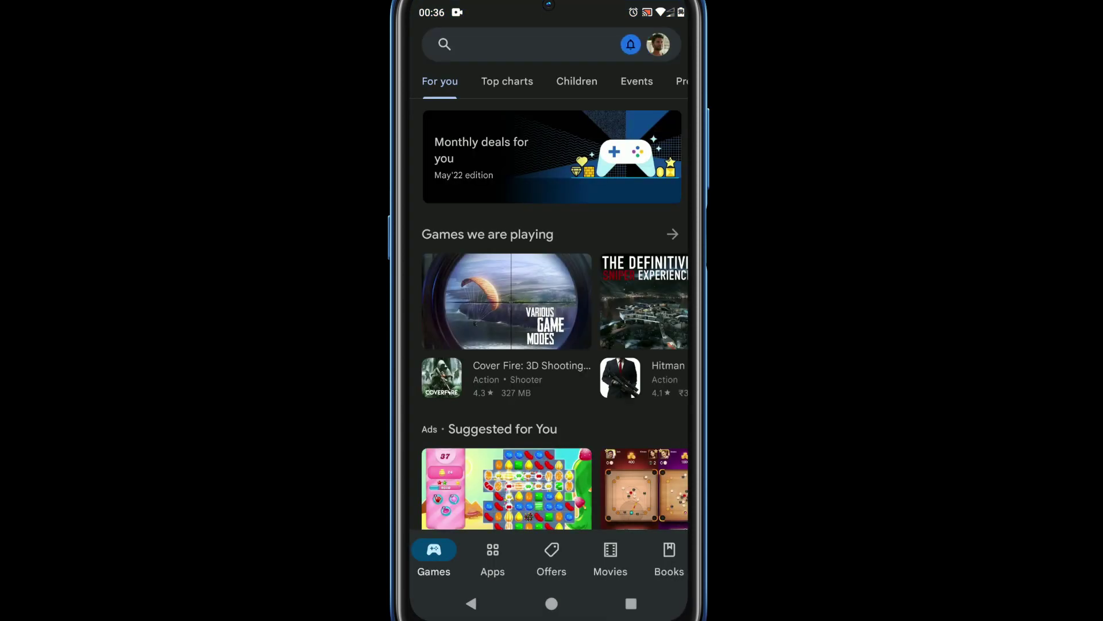
{"action": "left_click", "coordinate": [517, 44]}
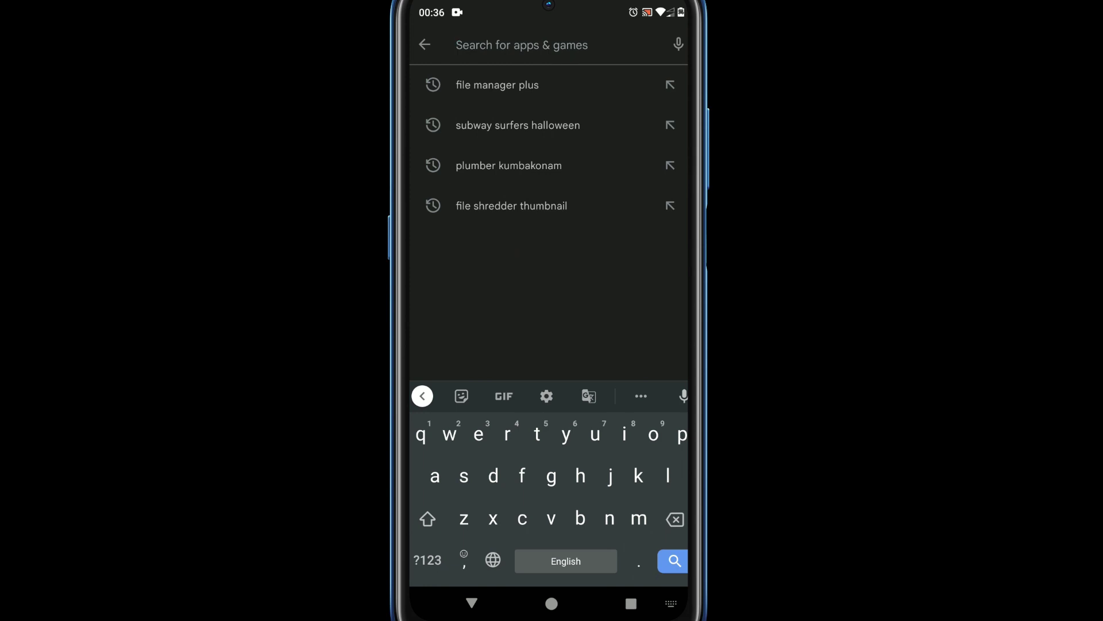
{"action": "left_click", "coordinate": [497, 85]}
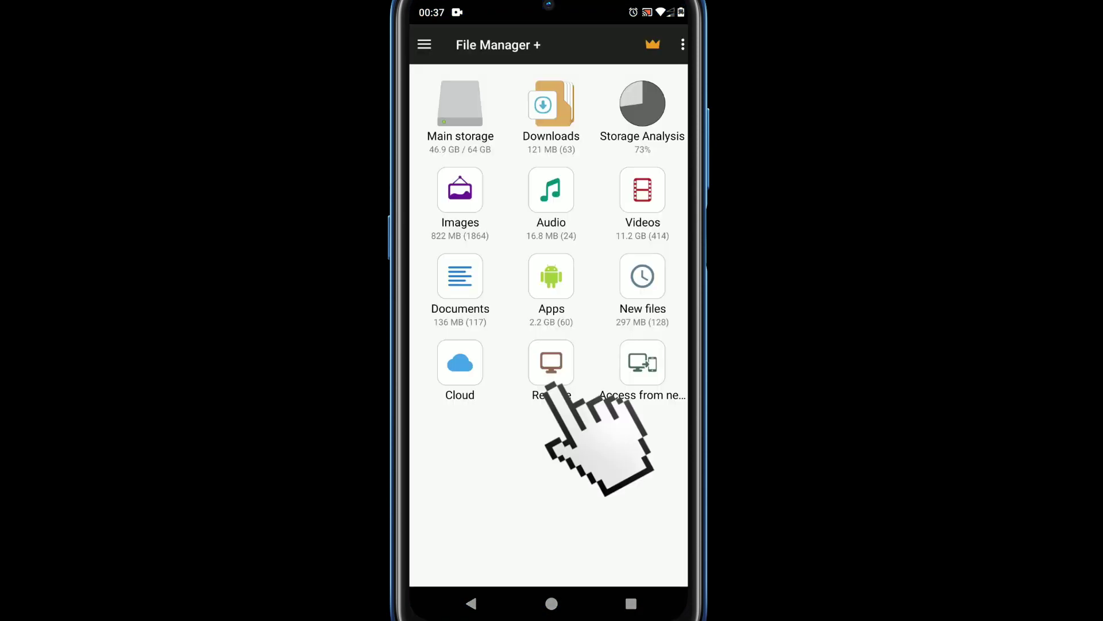
Add CENTRAL from the local network scan as an SMB remote location and sign in with username and password.
{"action": "left_click", "coordinate": [550, 368]}
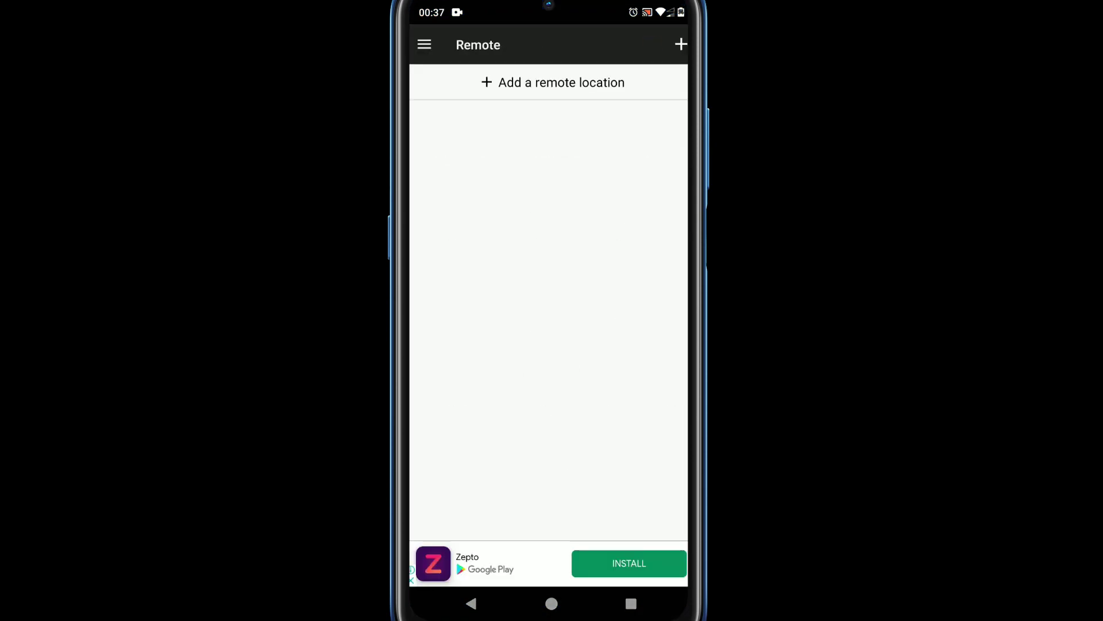
{"action": "left_click", "coordinate": [543, 85]}
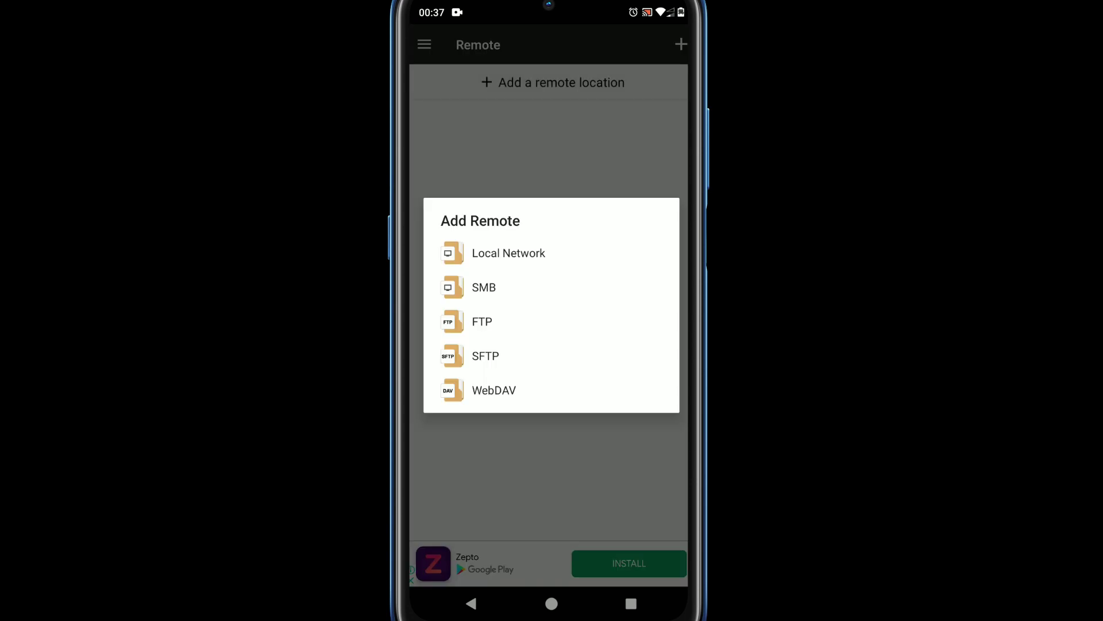
{"action": "left_click", "coordinate": [501, 253]}
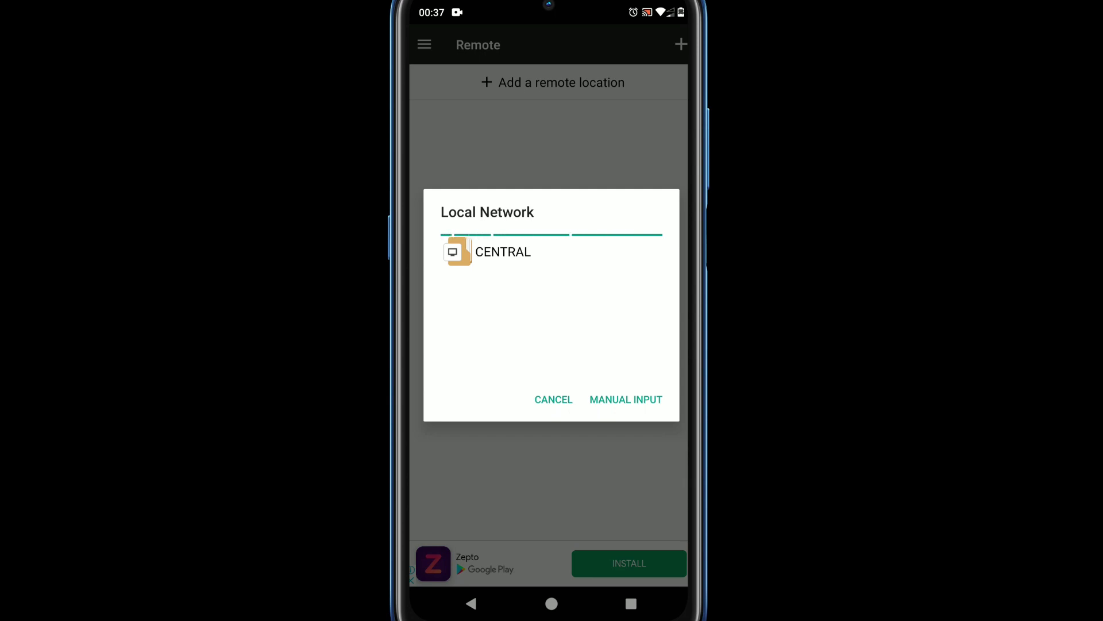
{"action": "left_click", "coordinate": [501, 253]}
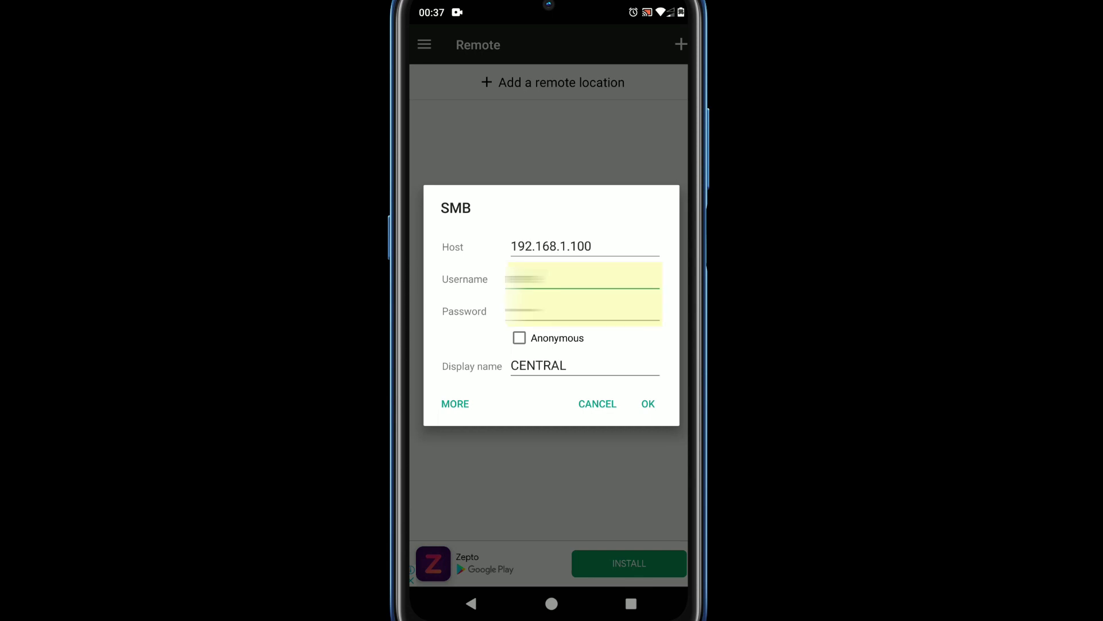
{"action": "left_click", "coordinate": [648, 403]}
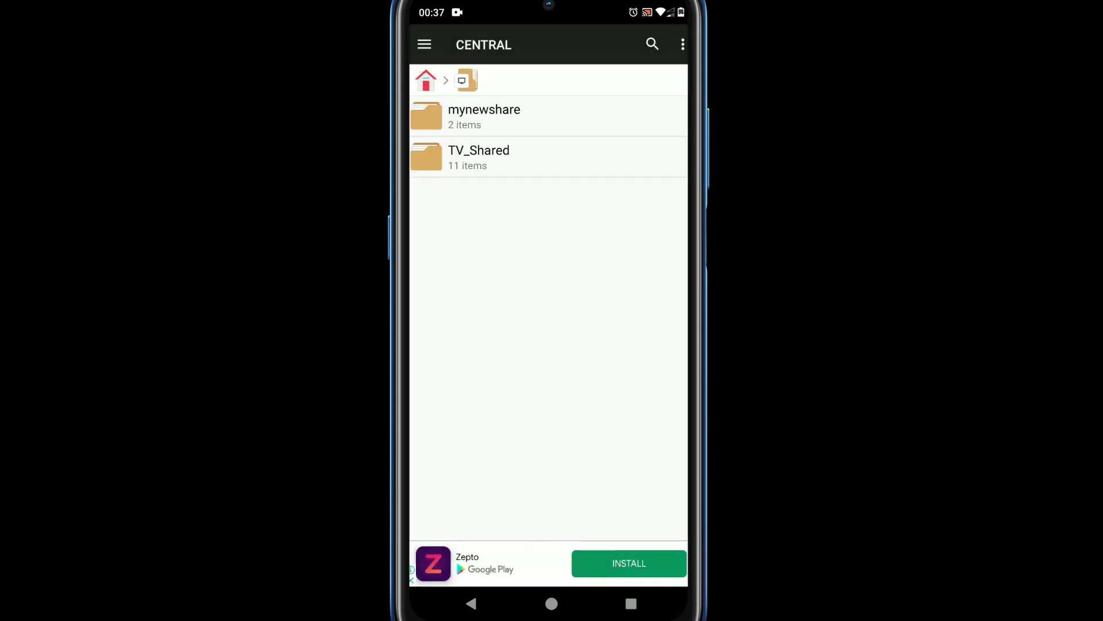
Open mynewshare and view camphoto.jpg, then abstract-3092201_960_720.jpg, on the phone.
{"action": "left_click", "coordinate": [484, 115]}
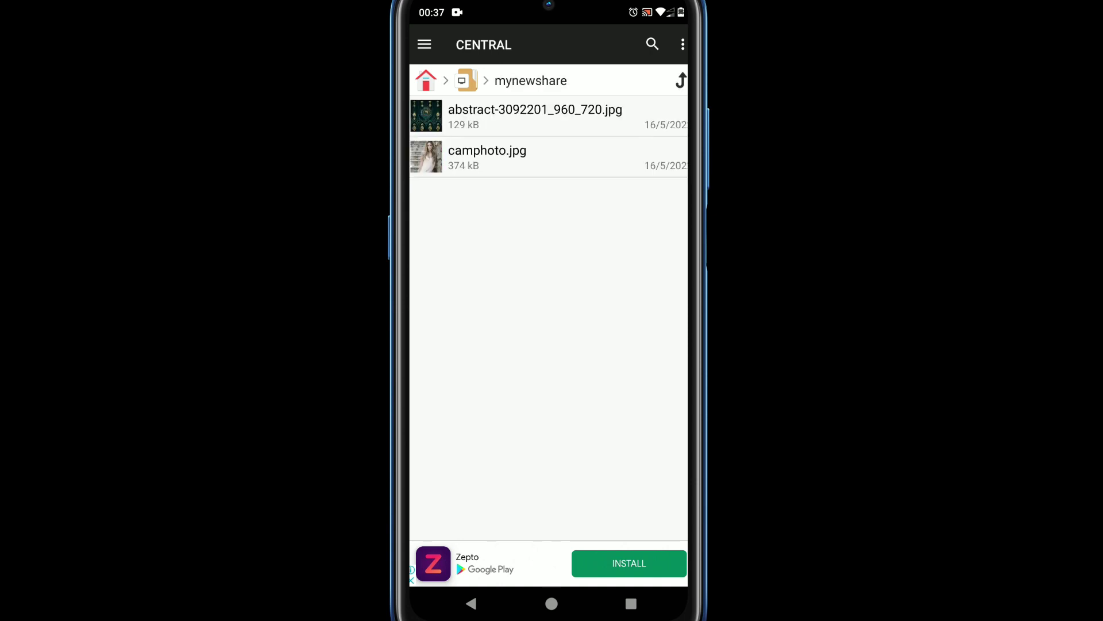
{"action": "left_click", "coordinate": [487, 157]}
{"action": "left_click", "coordinate": [471, 603]}
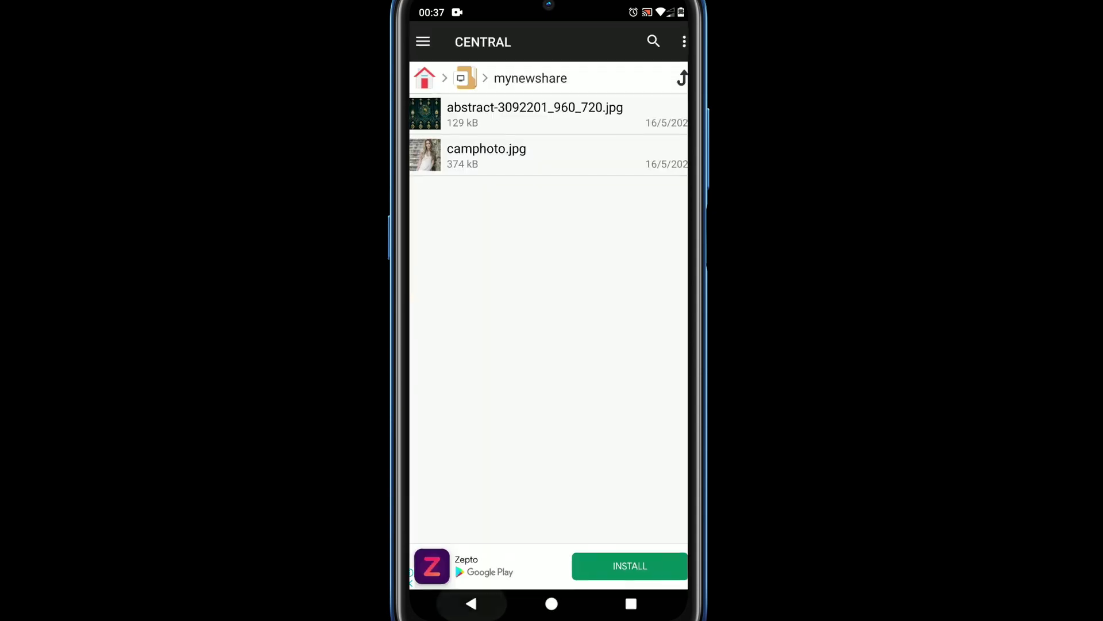
{"action": "left_click", "coordinate": [535, 116]}
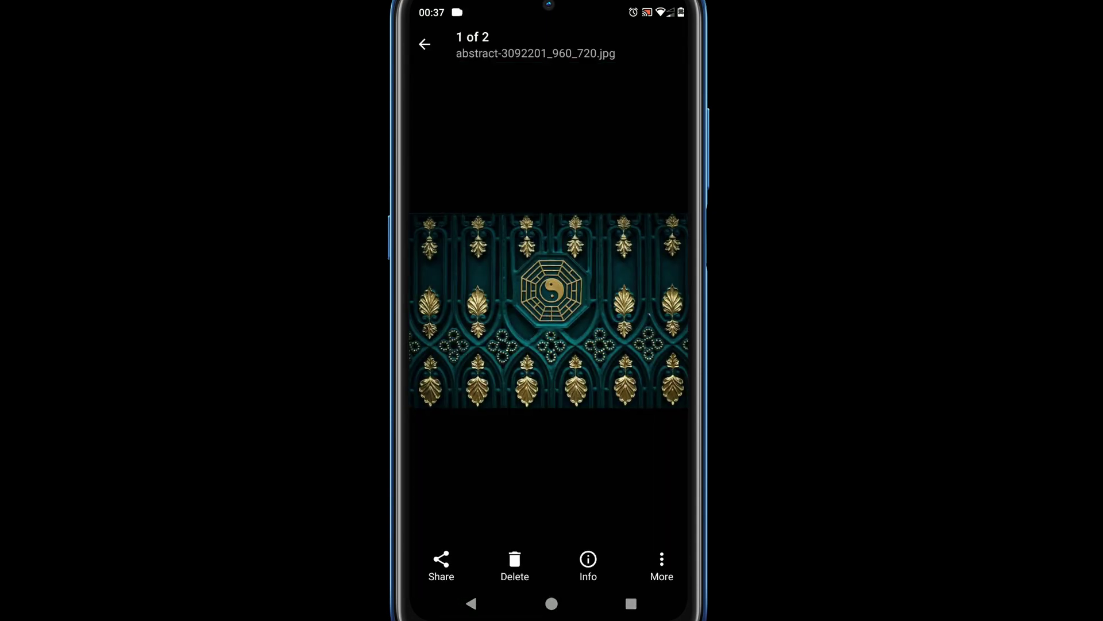
{"action": "left_click", "coordinate": [472, 603]}
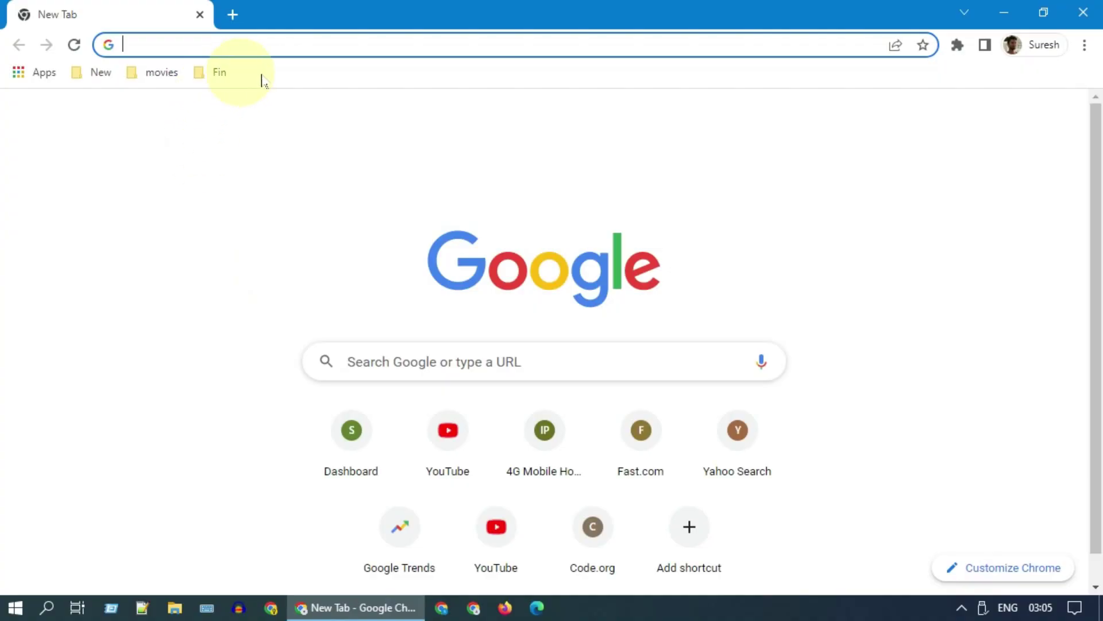
{"action": "type", "text": "https://snapdrop.net/"}
{"action": "key", "text": "Return"}
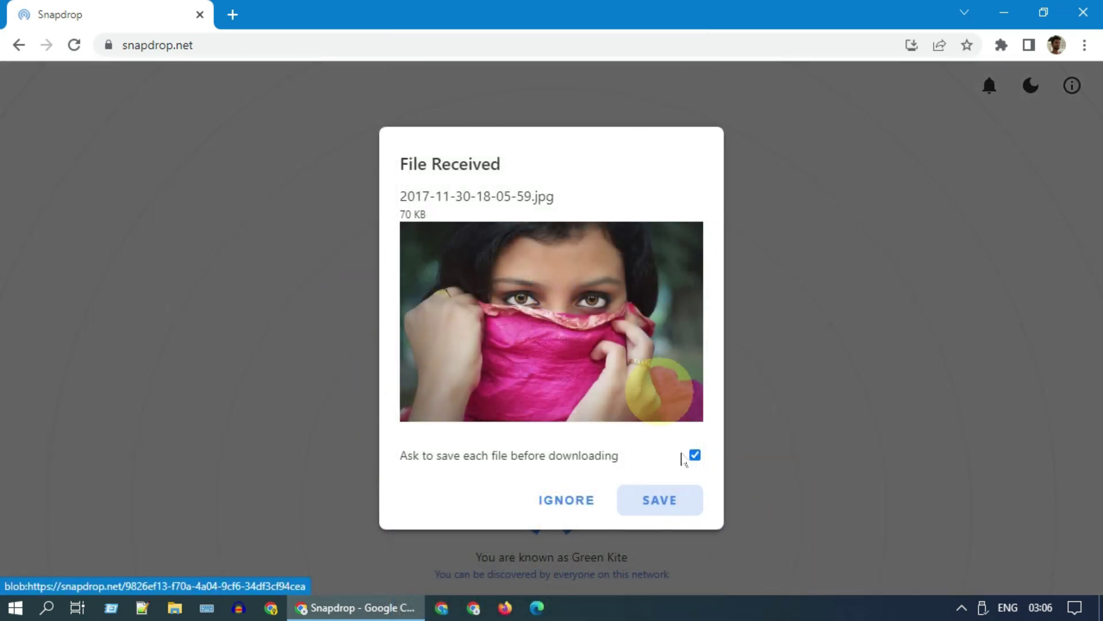
Save the photo received through Snapdrop to the PC and view it.
{"action": "left_click", "coordinate": [661, 502]}
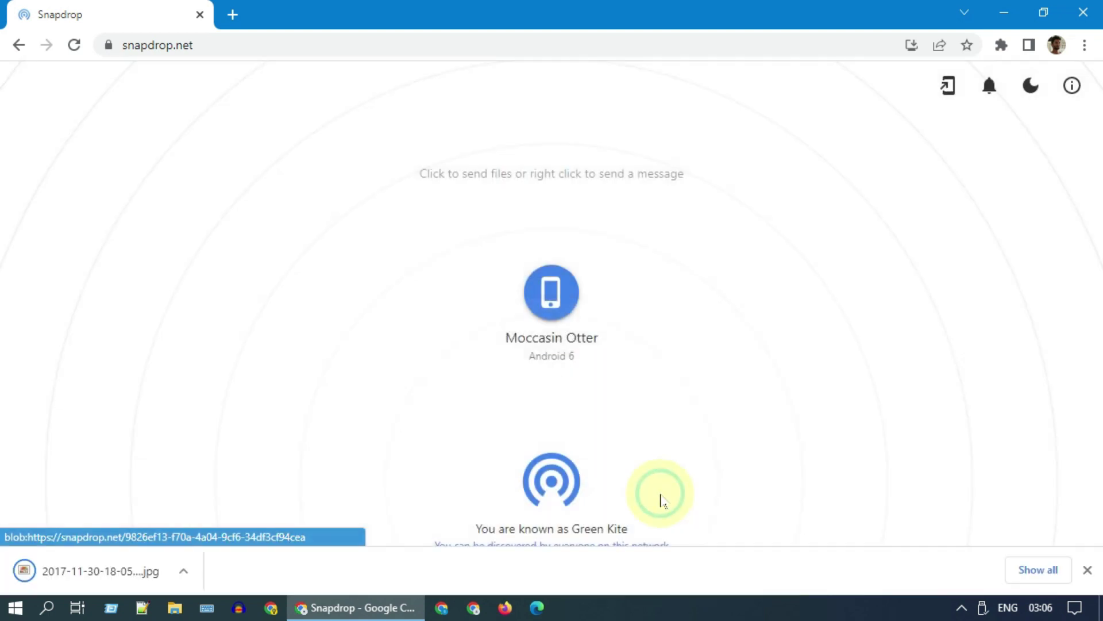
{"action": "left_click", "coordinate": [131, 576]}
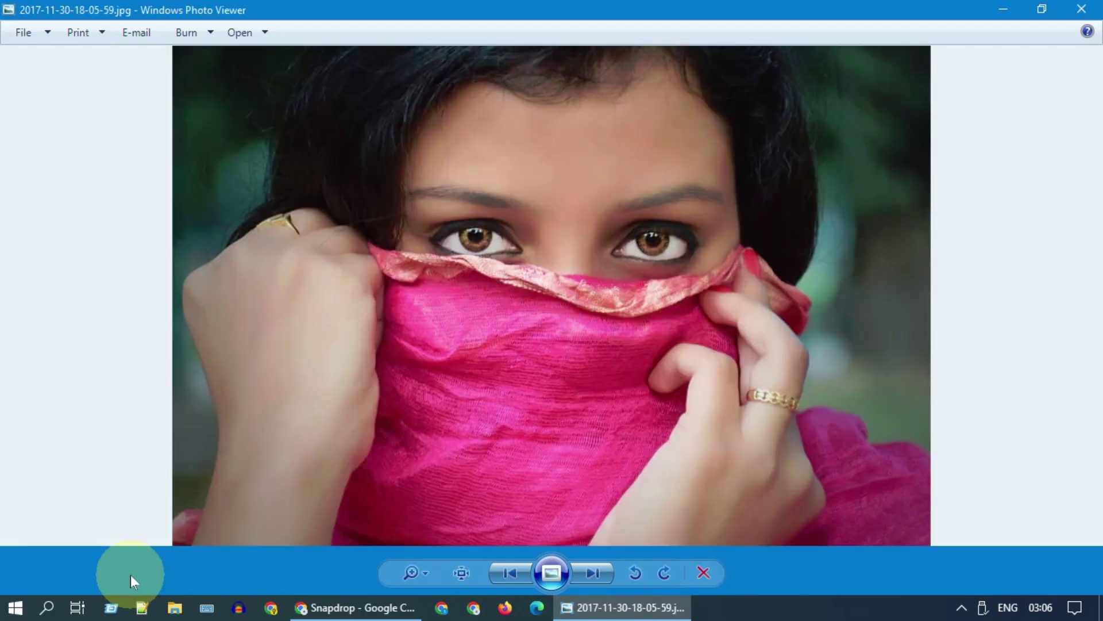
{"action": "left_click", "coordinate": [1082, 9]}
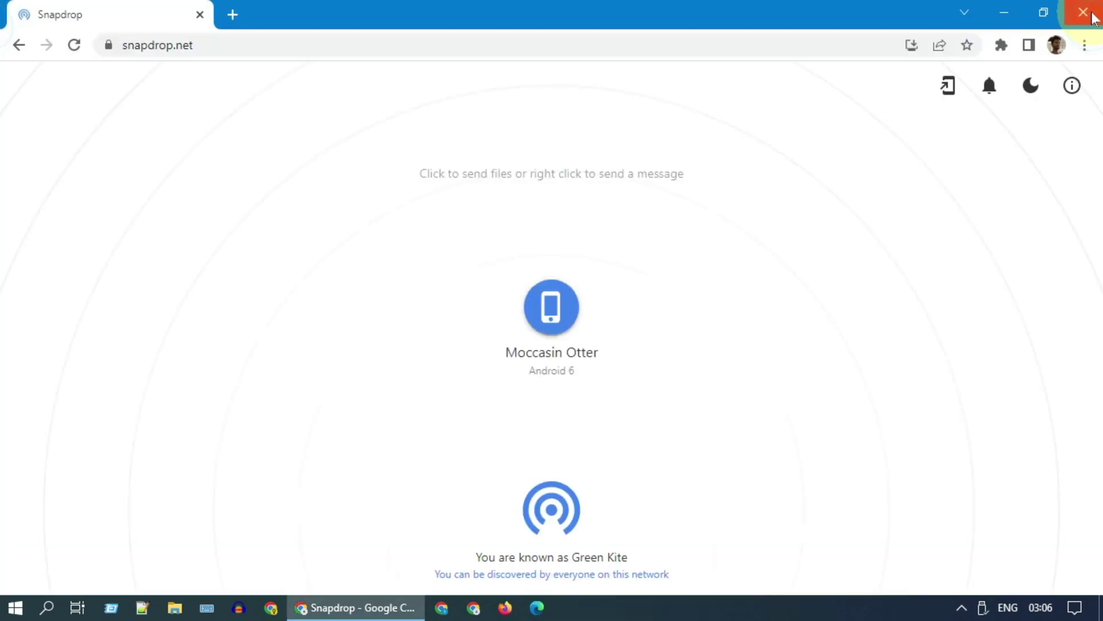
Send camphoto.jpg from the photosbackup folder to the Moccasin Otter phone.
{"action": "left_click", "coordinate": [553, 307]}
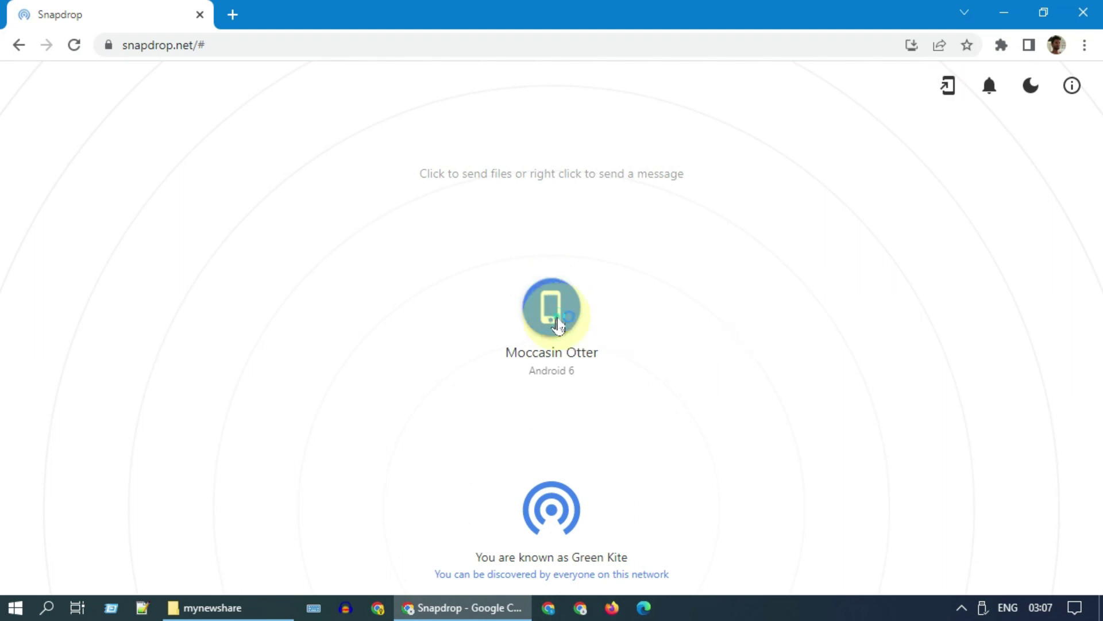
{"action": "double_click", "coordinate": [232, 144]}
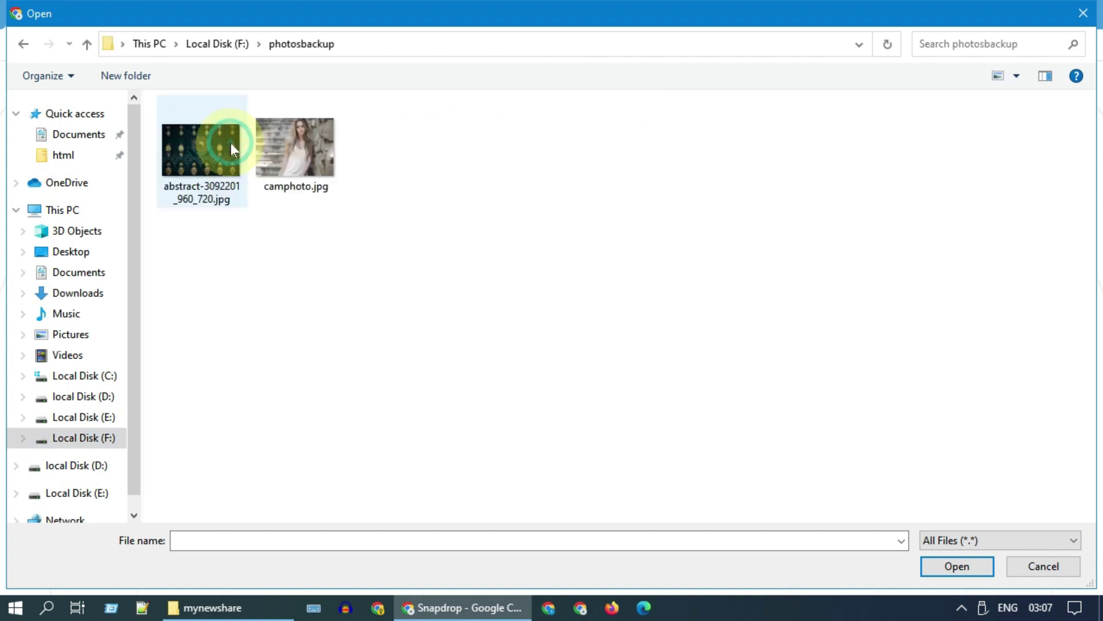
{"action": "left_click", "coordinate": [297, 167]}
{"action": "double_click", "coordinate": [297, 166]}
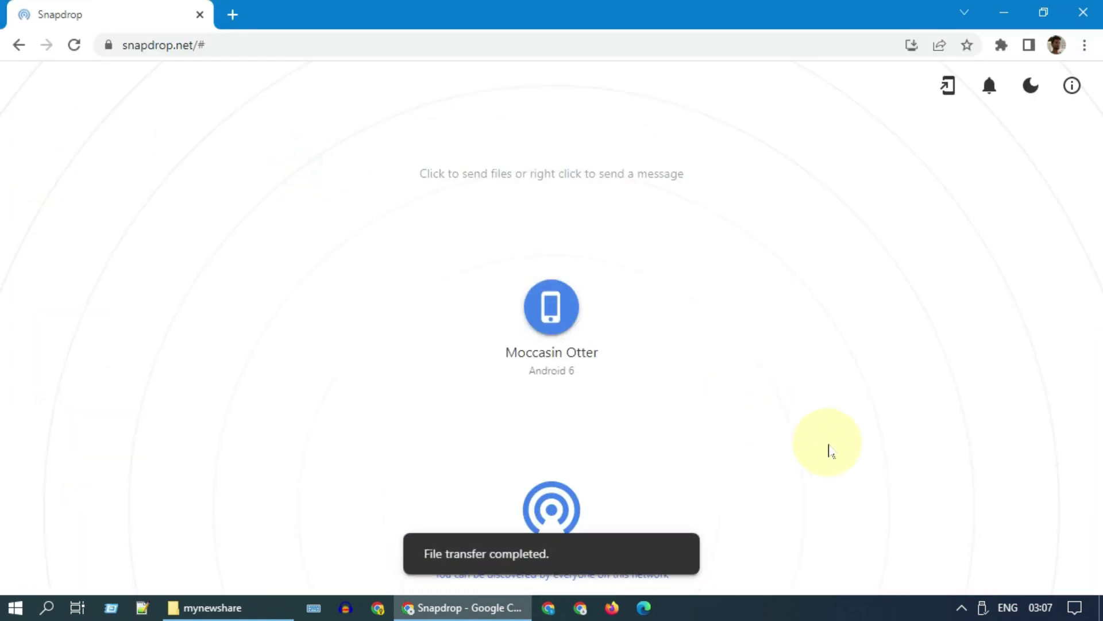